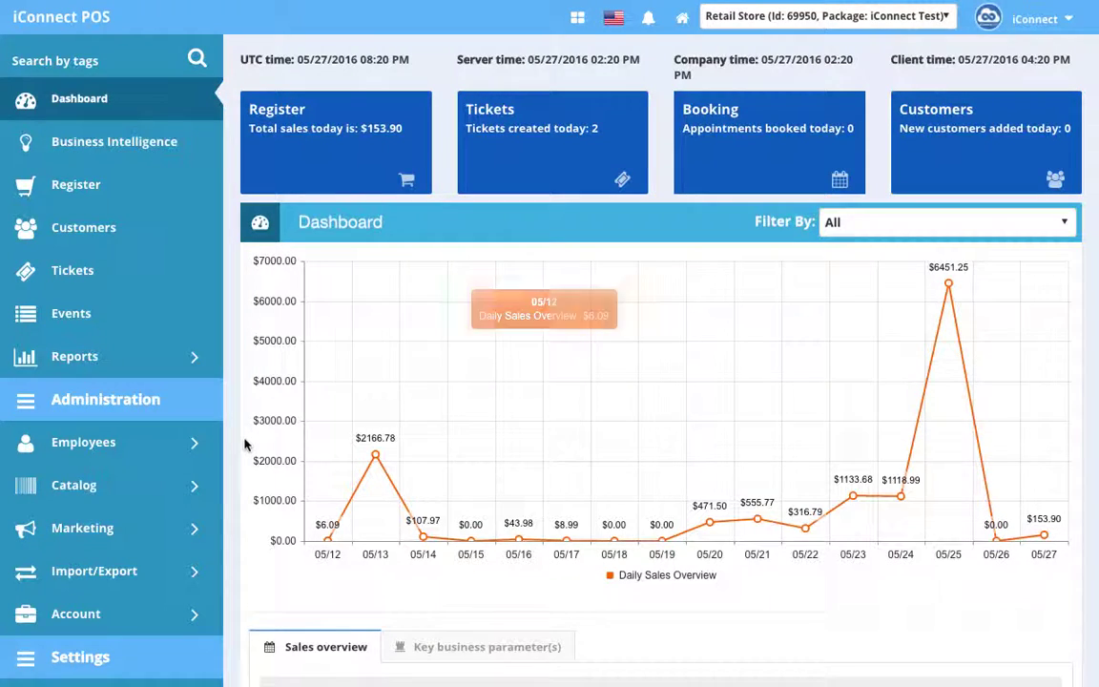
Step: Open the purchase order list from the catalog's inventory management section
{"action": "scroll", "coordinate": [205, 425], "scroll_direction": "down", "scroll_amount": 1}
{"action": "left_click", "coordinate": [158, 435]}
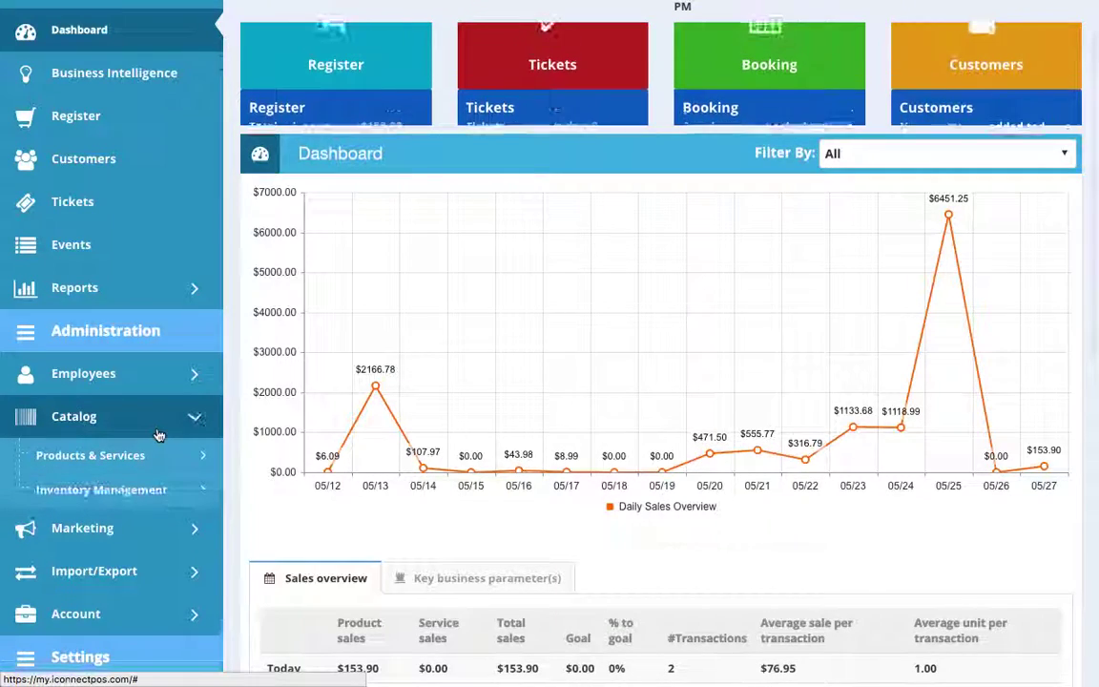
{"action": "left_click", "coordinate": [112, 496]}
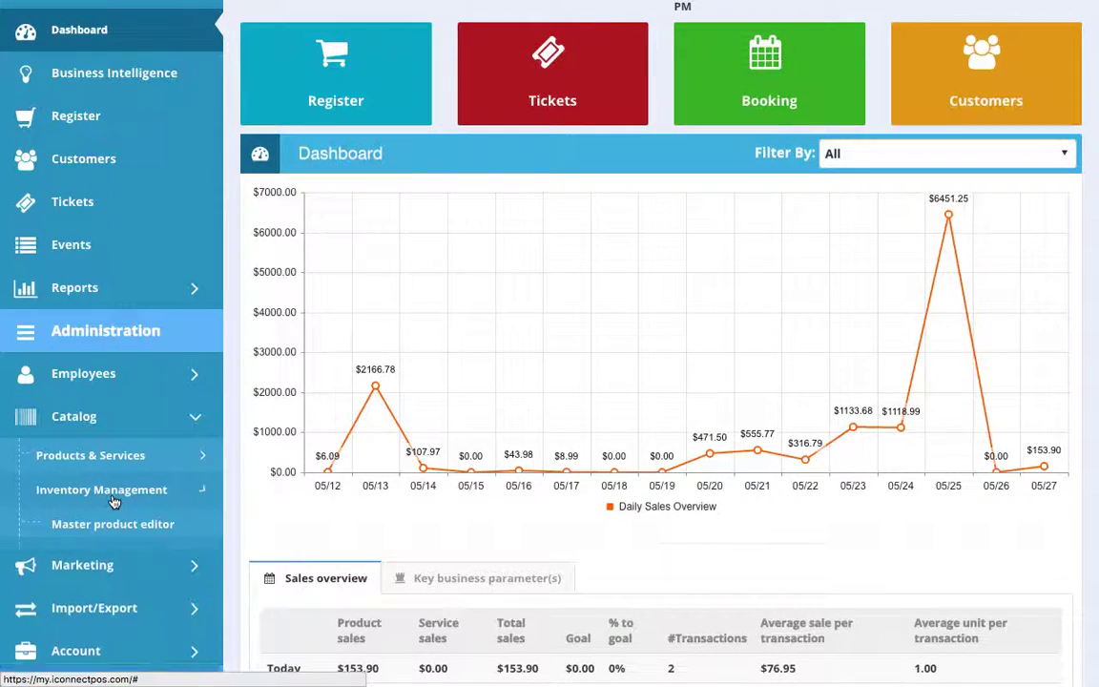
{"action": "scroll", "coordinate": [116, 491], "scroll_direction": "down", "scroll_amount": 2}
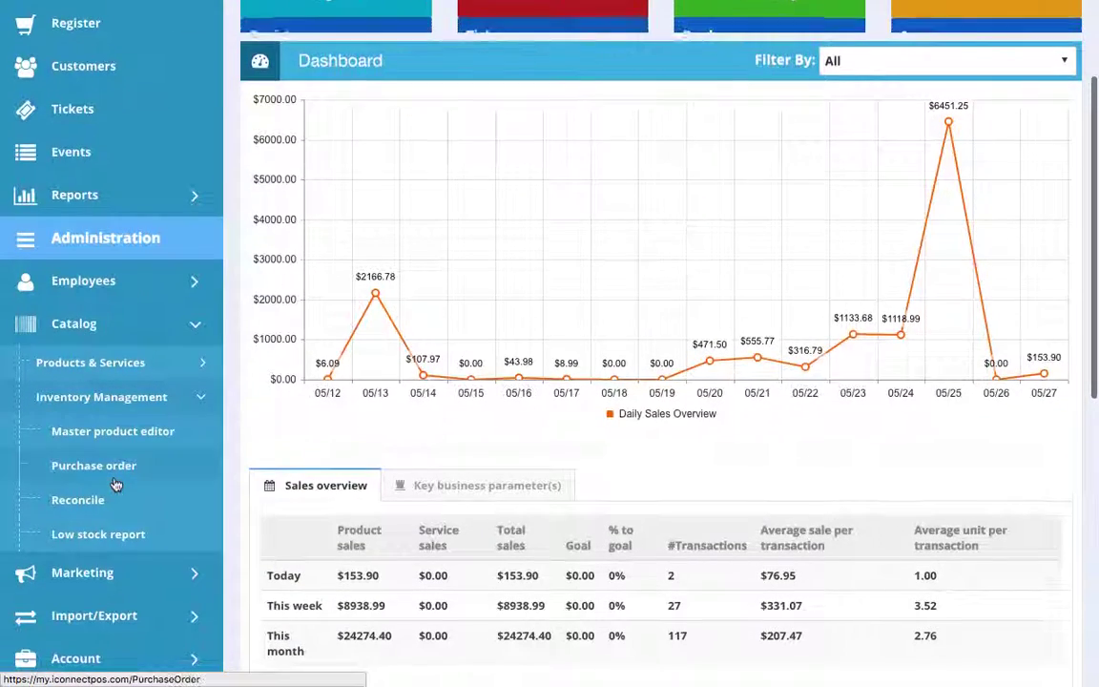
{"action": "left_click", "coordinate": [119, 445]}
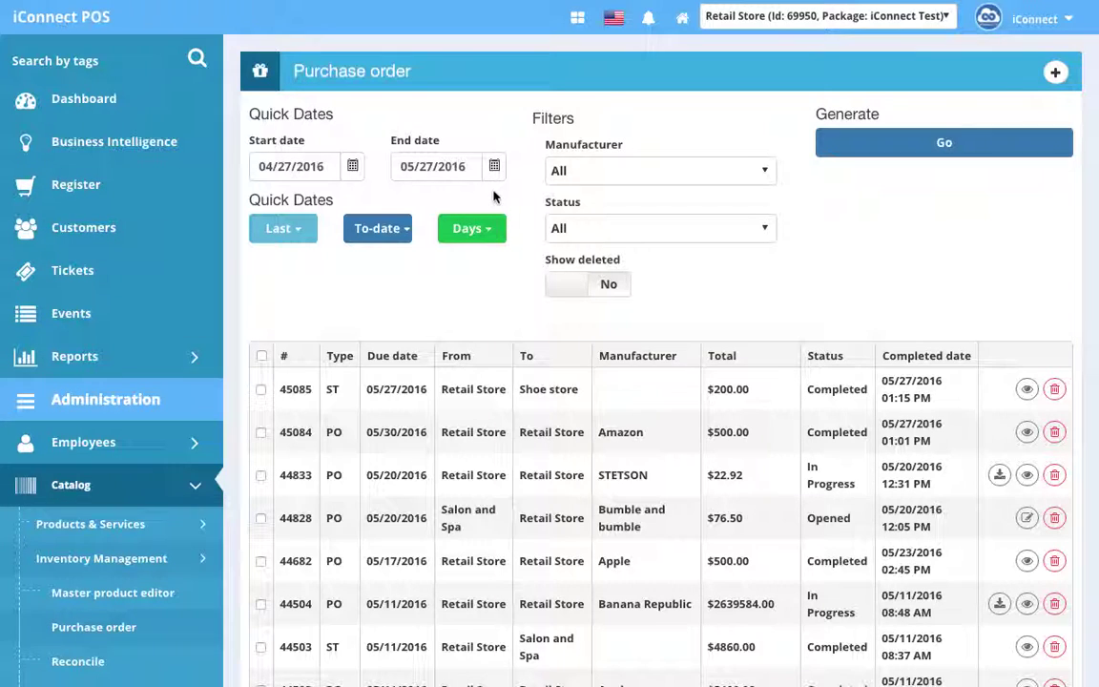
Step: Look through the purchase order list and examine the Last, To-date and Days quick date options
{"action": "scroll", "coordinate": [759, 274], "scroll_direction": "down", "scroll_amount": 2}
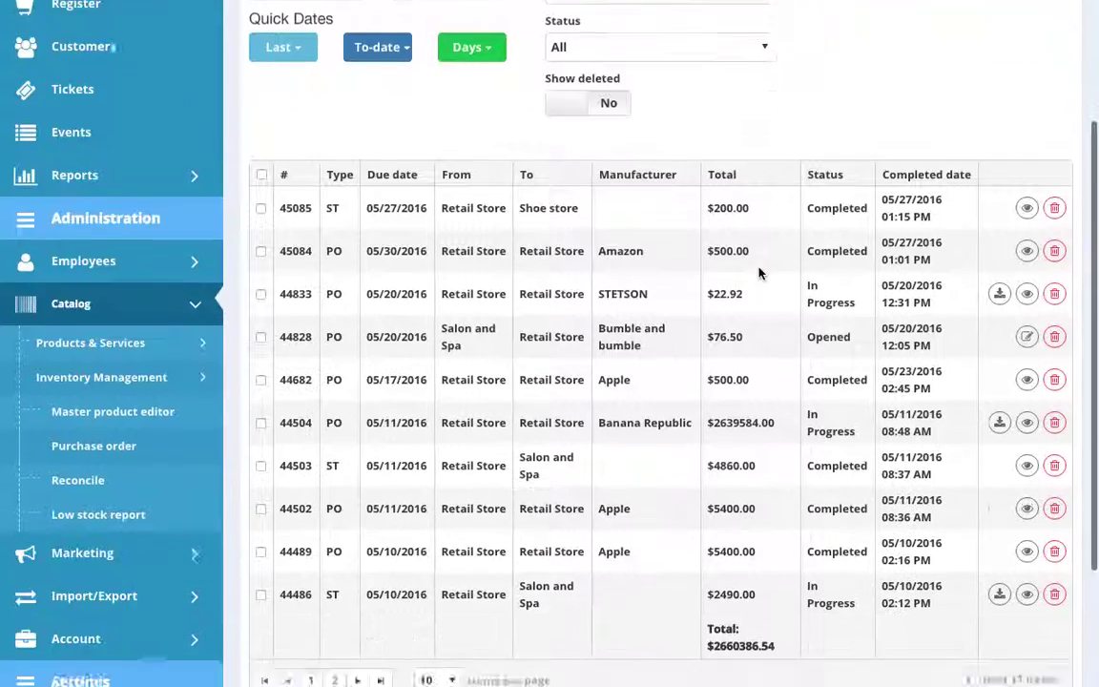
{"action": "scroll", "coordinate": [759, 273], "scroll_direction": "down", "scroll_amount": 1}
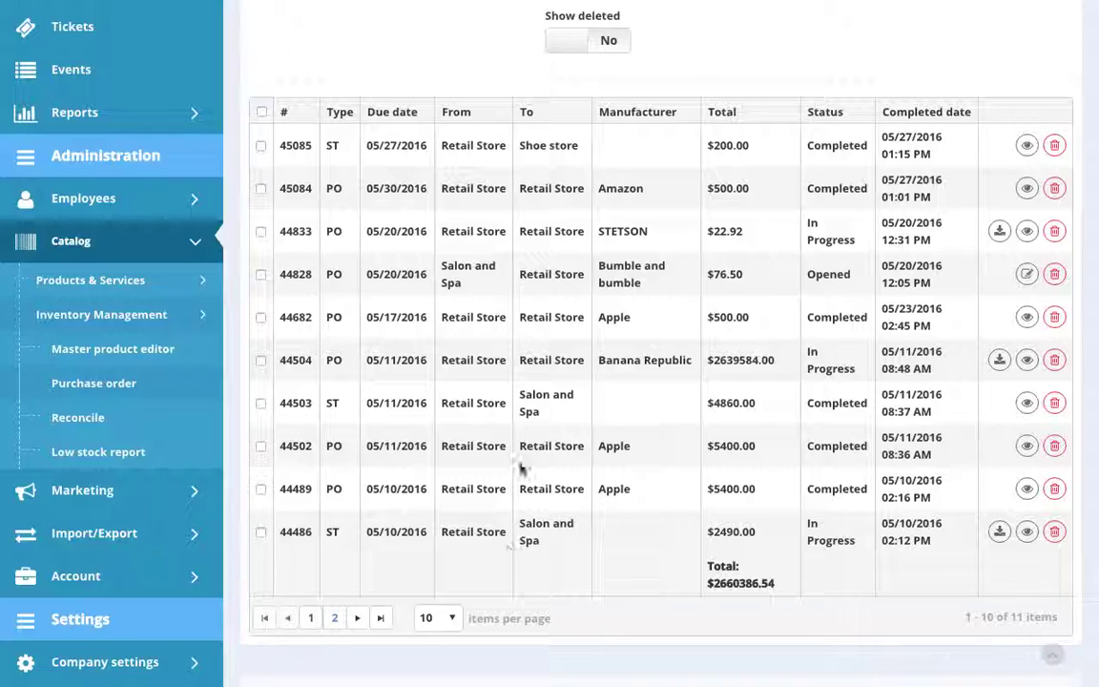
{"action": "scroll", "coordinate": [520, 467], "scroll_direction": "up", "scroll_amount": 3}
{"action": "scroll", "coordinate": [417, 301], "scroll_direction": "up", "scroll_amount": 1}
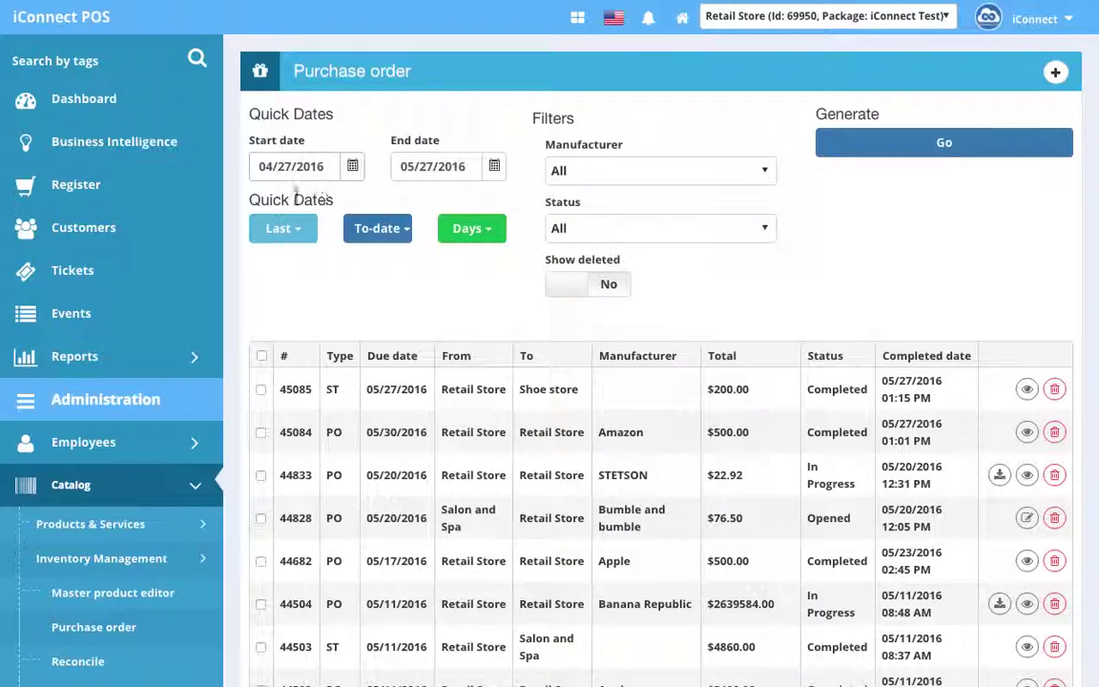
{"action": "left_click", "coordinate": [286, 228]}
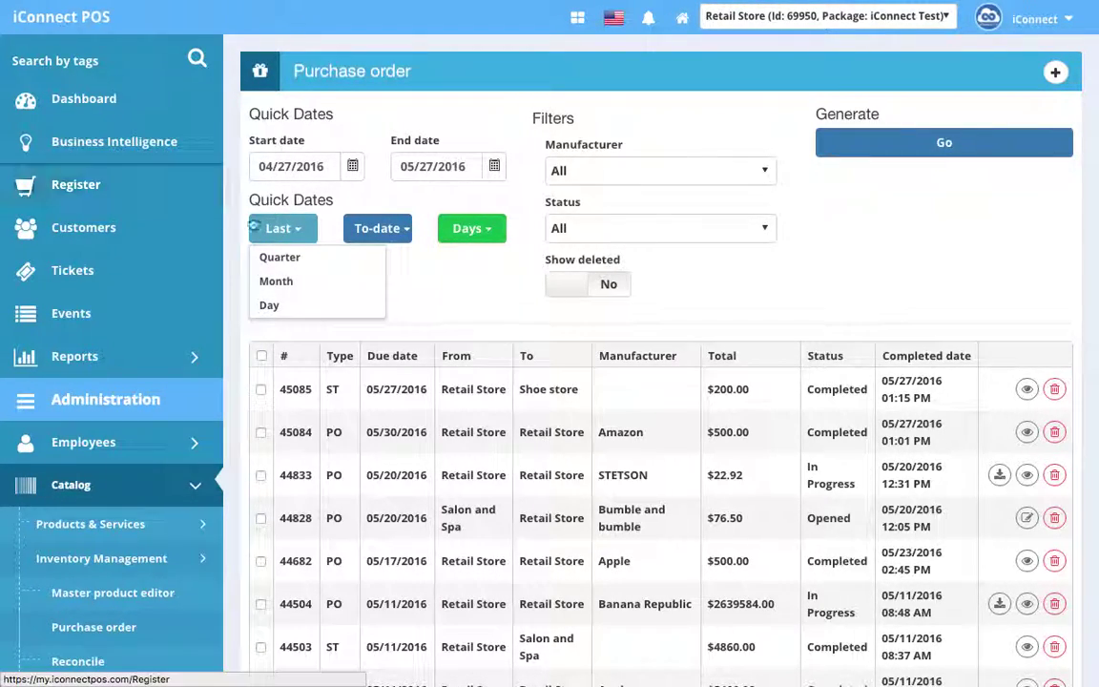
{"action": "left_click", "coordinate": [440, 281]}
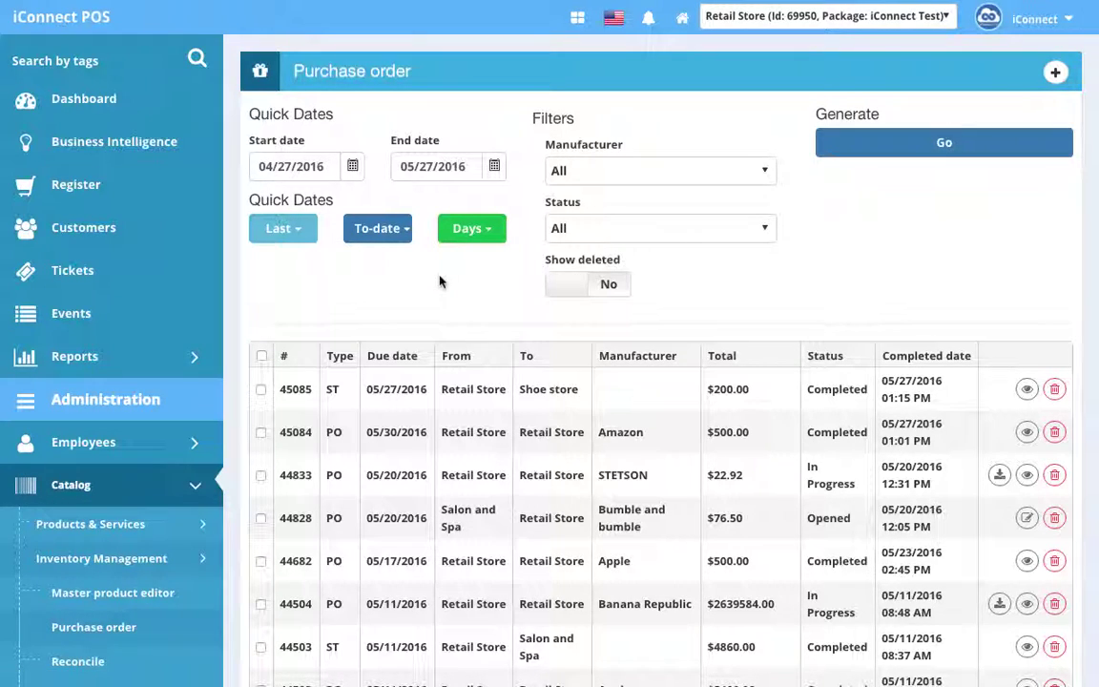
{"action": "left_click", "coordinate": [376, 234]}
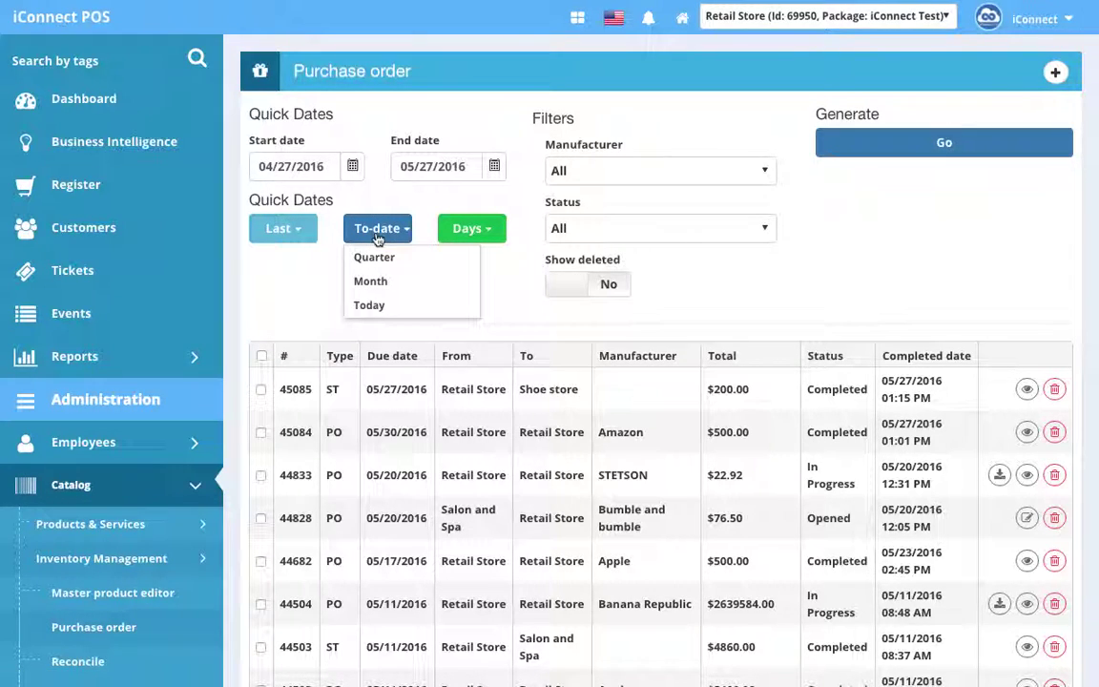
{"action": "left_click", "coordinate": [501, 252]}
{"action": "left_click", "coordinate": [479, 236]}
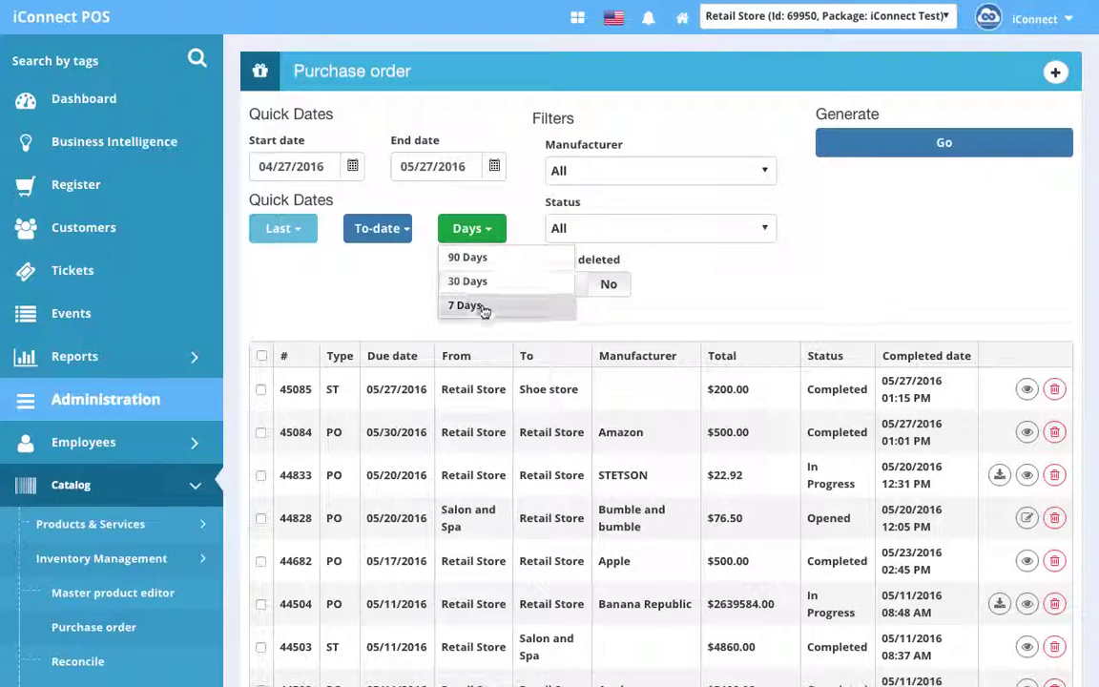
{"action": "left_click", "coordinate": [823, 306]}
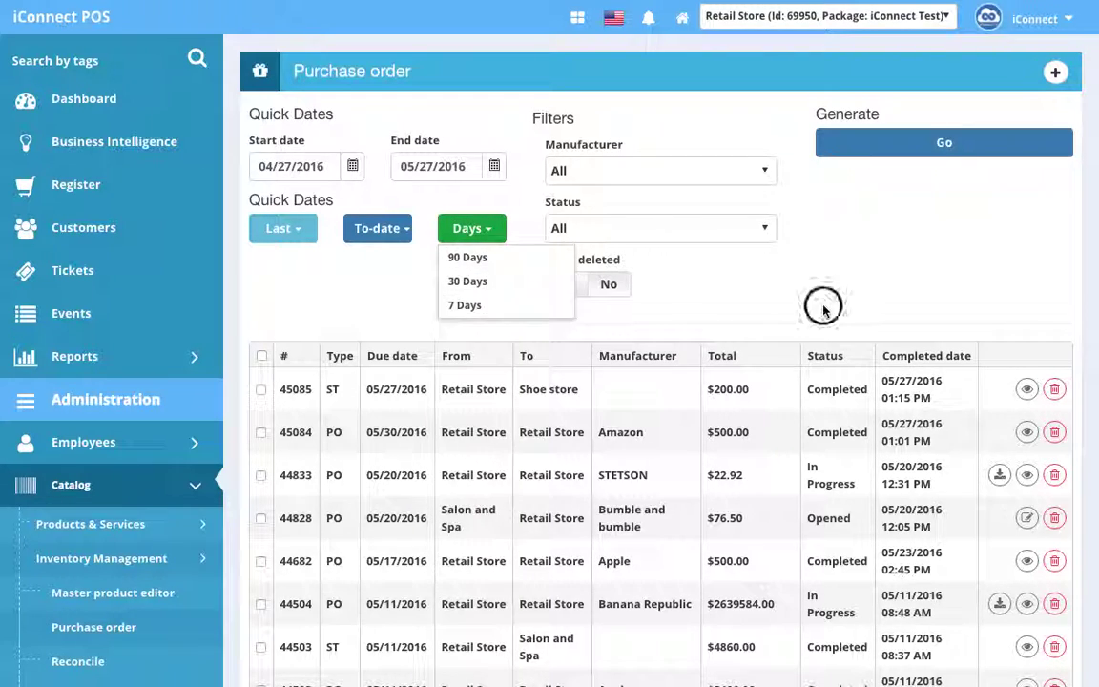
Step: Examine the choices offered by the Manufacturer and Status filters without changing them
{"action": "left_click", "coordinate": [592, 171]}
{"action": "left_click", "coordinate": [677, 138]}
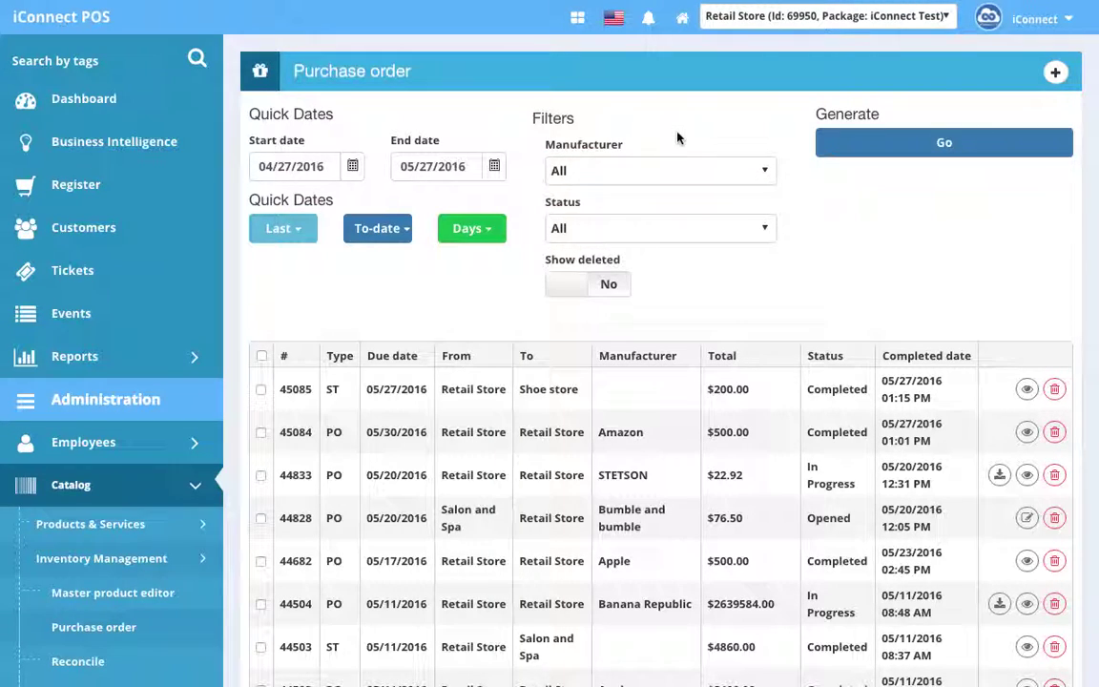
{"action": "left_click", "coordinate": [638, 175]}
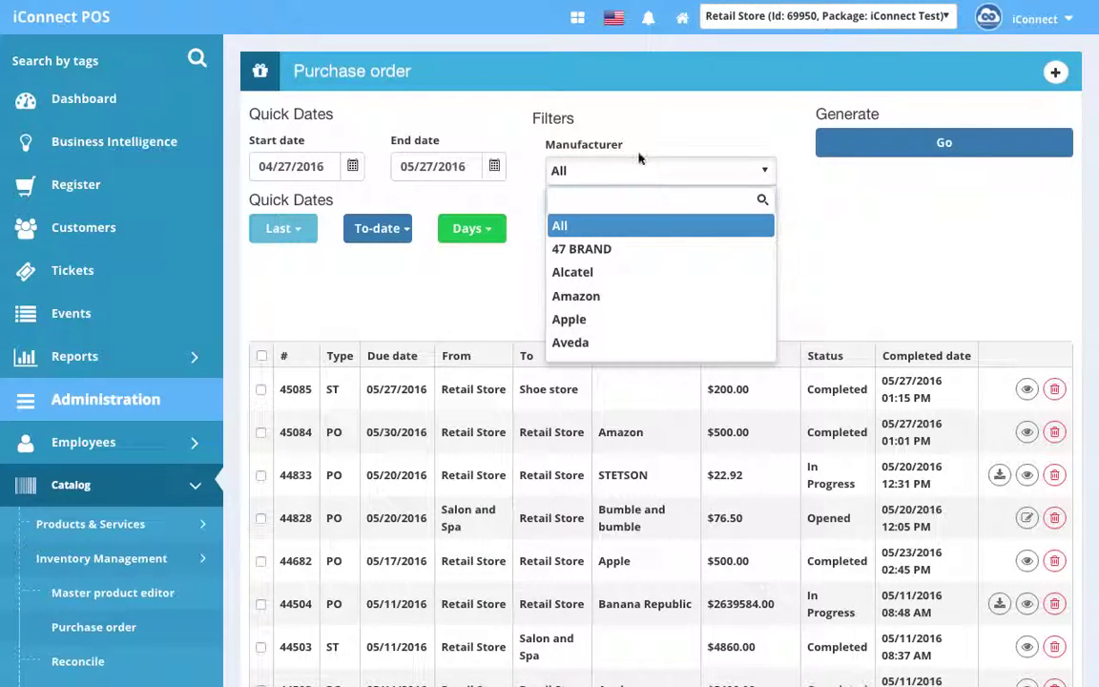
{"action": "left_click", "coordinate": [642, 157]}
{"action": "left_click", "coordinate": [607, 237]}
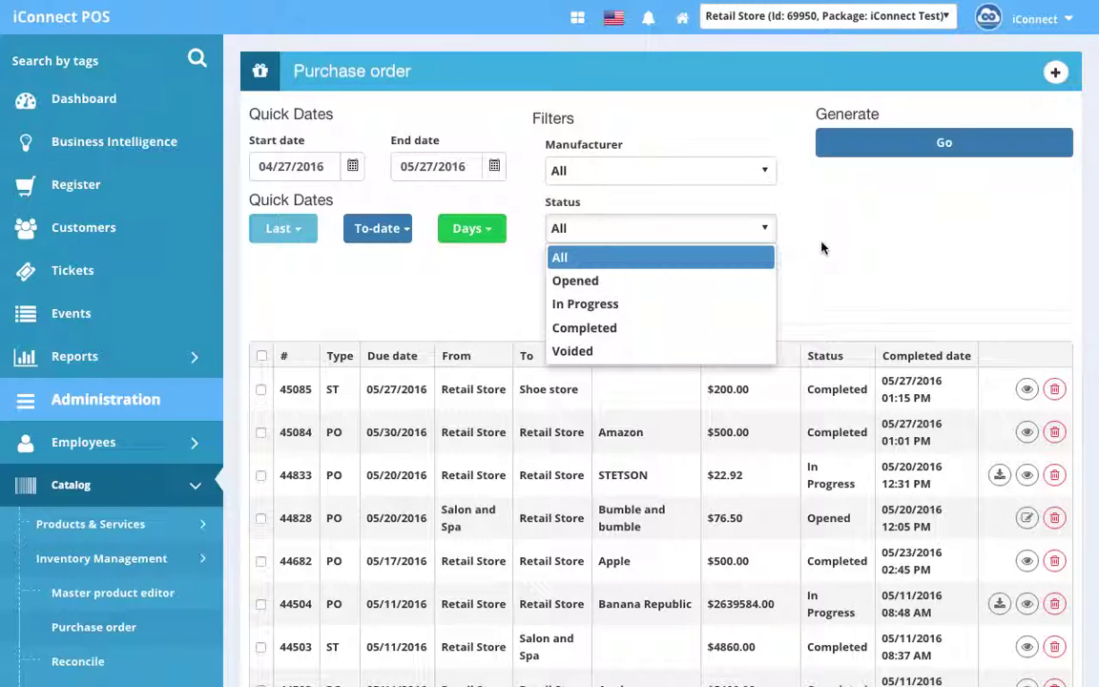
{"action": "left_click", "coordinate": [822, 248]}
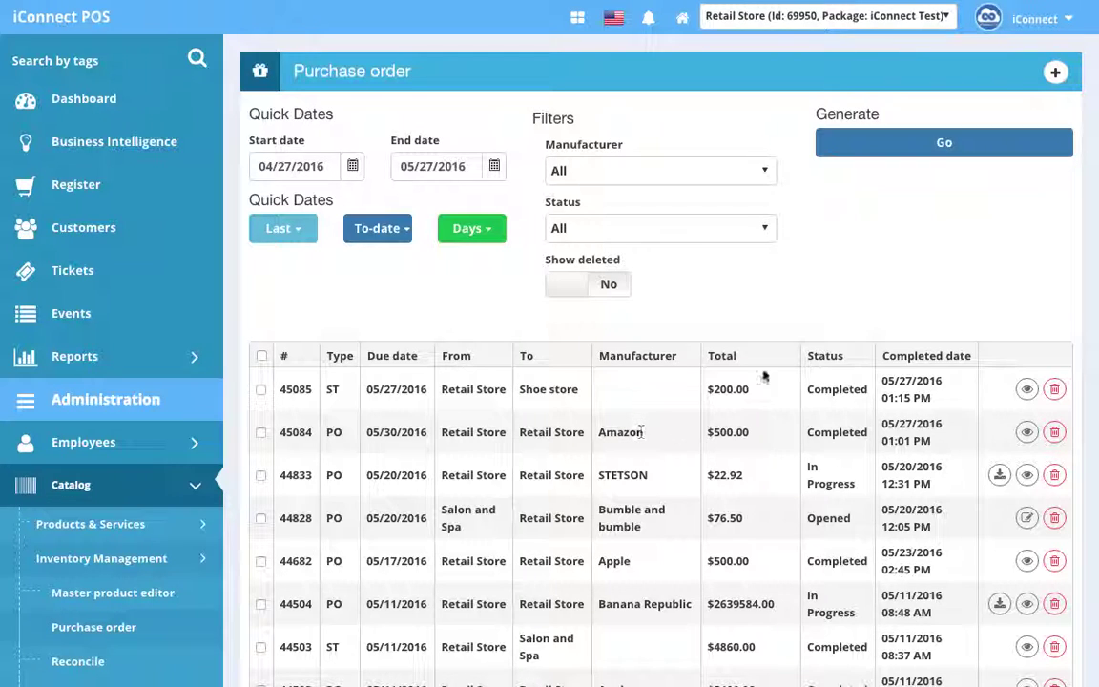
Step: Review the statuses, completed dates and available actions of the listed purchase orders and stock transfers
{"action": "scroll", "coordinate": [760, 378], "scroll_direction": "down", "scroll_amount": 1}
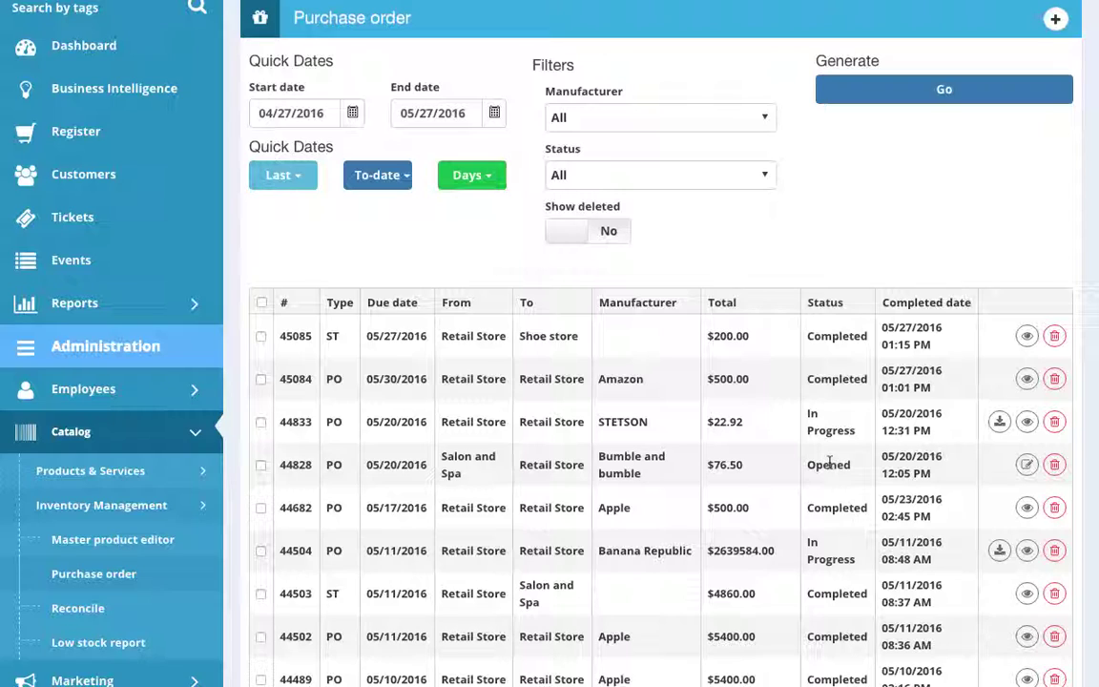
{"action": "scroll", "coordinate": [831, 507], "scroll_direction": "down", "scroll_amount": 3}
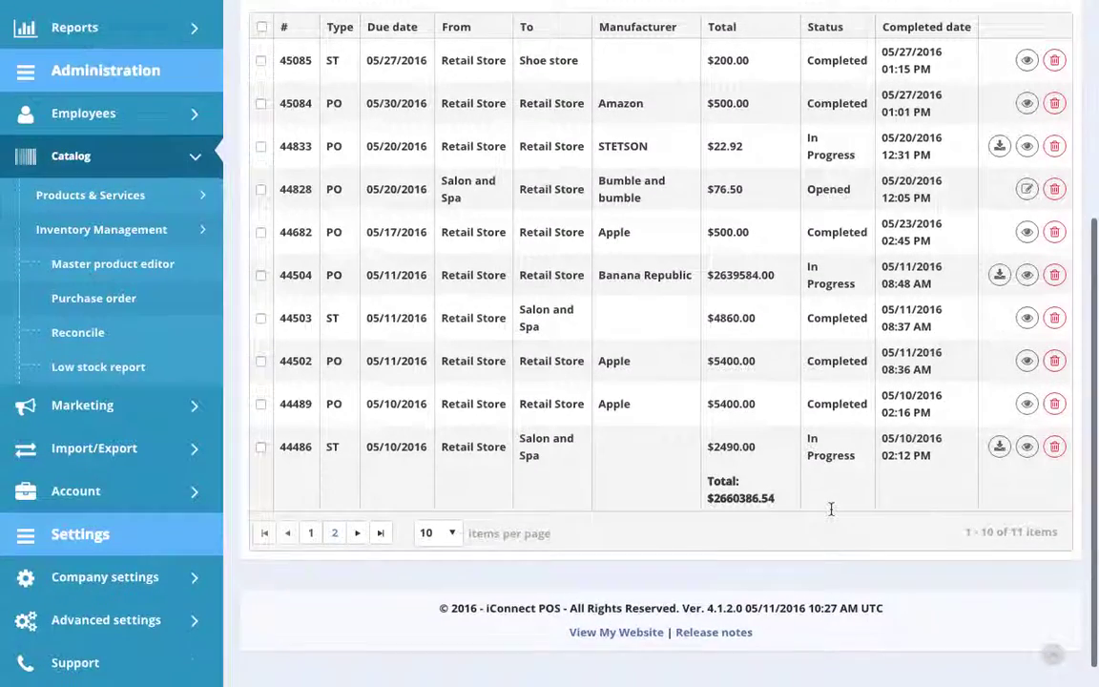
{"action": "scroll", "coordinate": [831, 508], "scroll_direction": "up", "scroll_amount": 2}
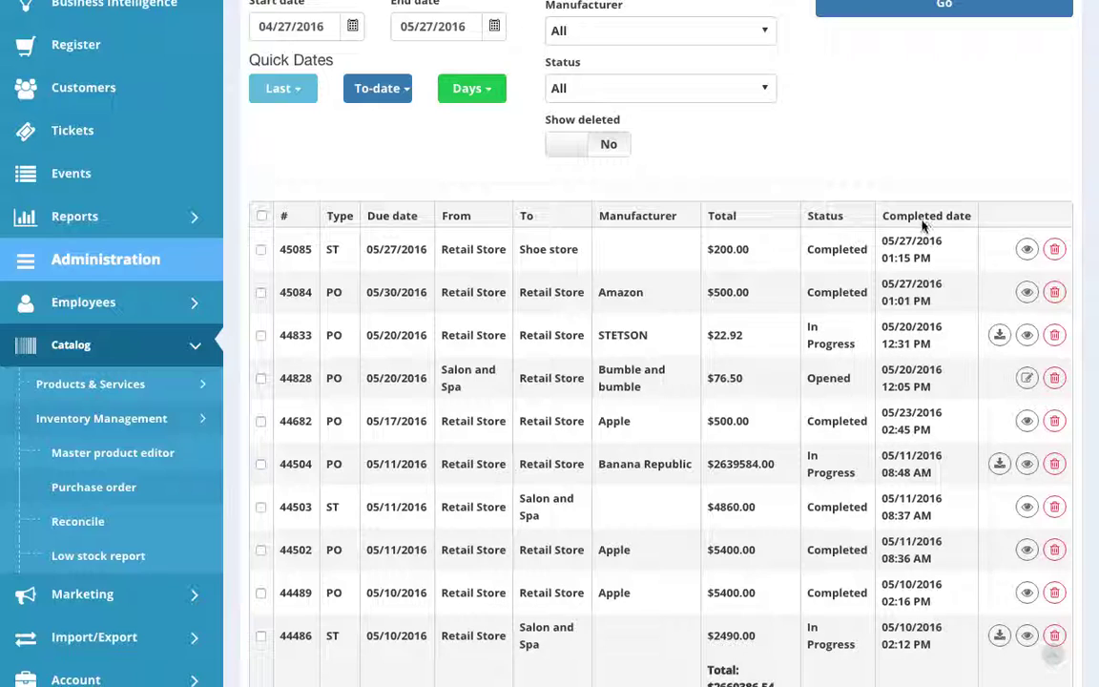
{"action": "scroll", "coordinate": [924, 240], "scroll_direction": "down", "scroll_amount": 1}
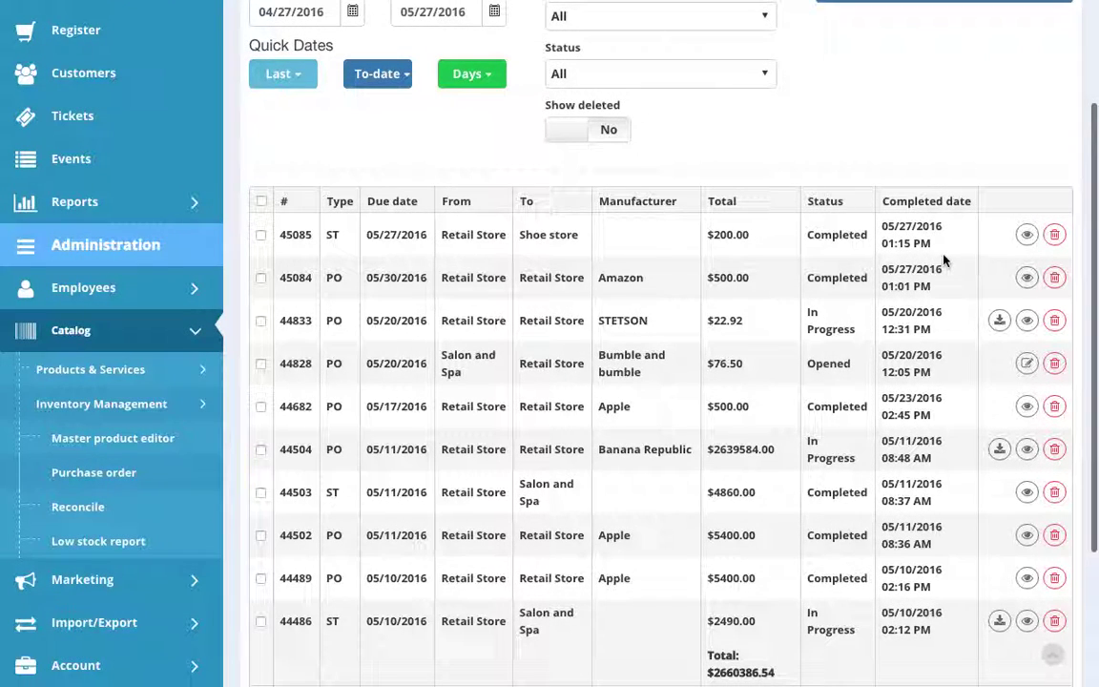
{"action": "scroll", "coordinate": [983, 327], "scroll_direction": "down", "scroll_amount": 1}
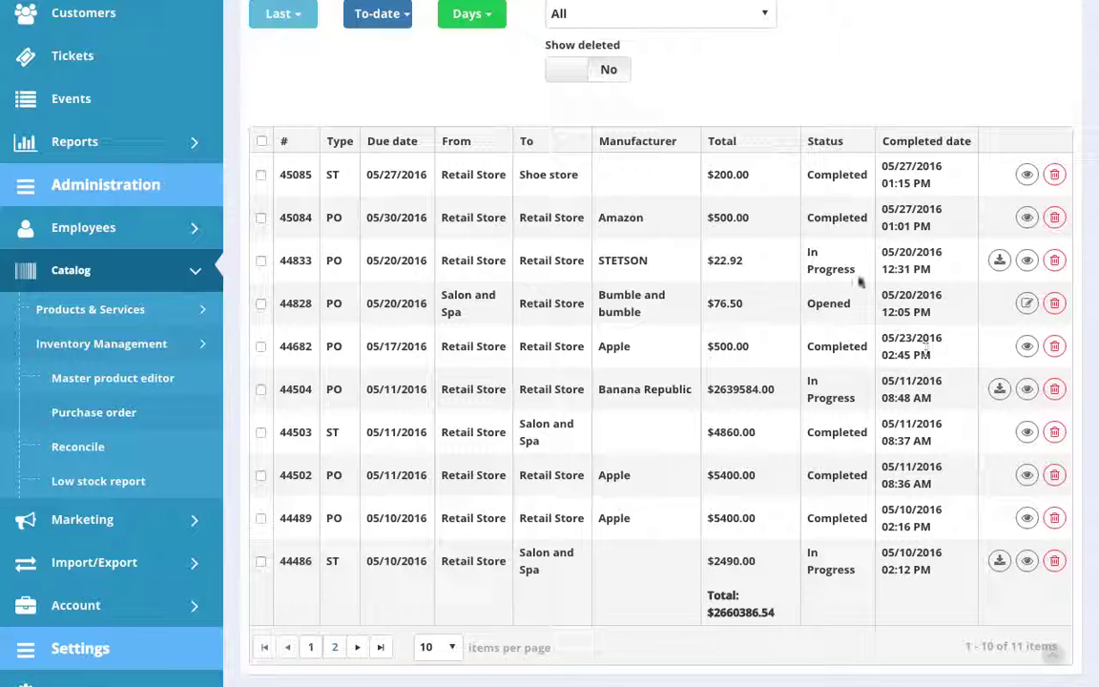
{"action": "scroll", "coordinate": [859, 281], "scroll_direction": "up", "scroll_amount": 3}
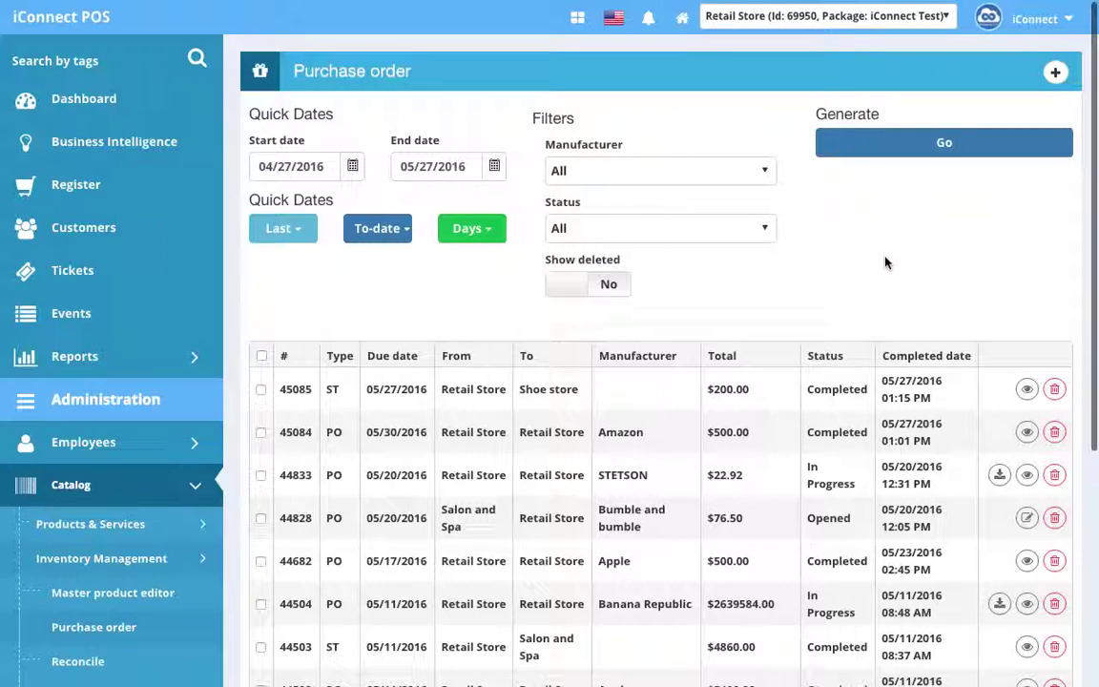
{"action": "scroll", "coordinate": [963, 267], "scroll_direction": "down", "scroll_amount": 1}
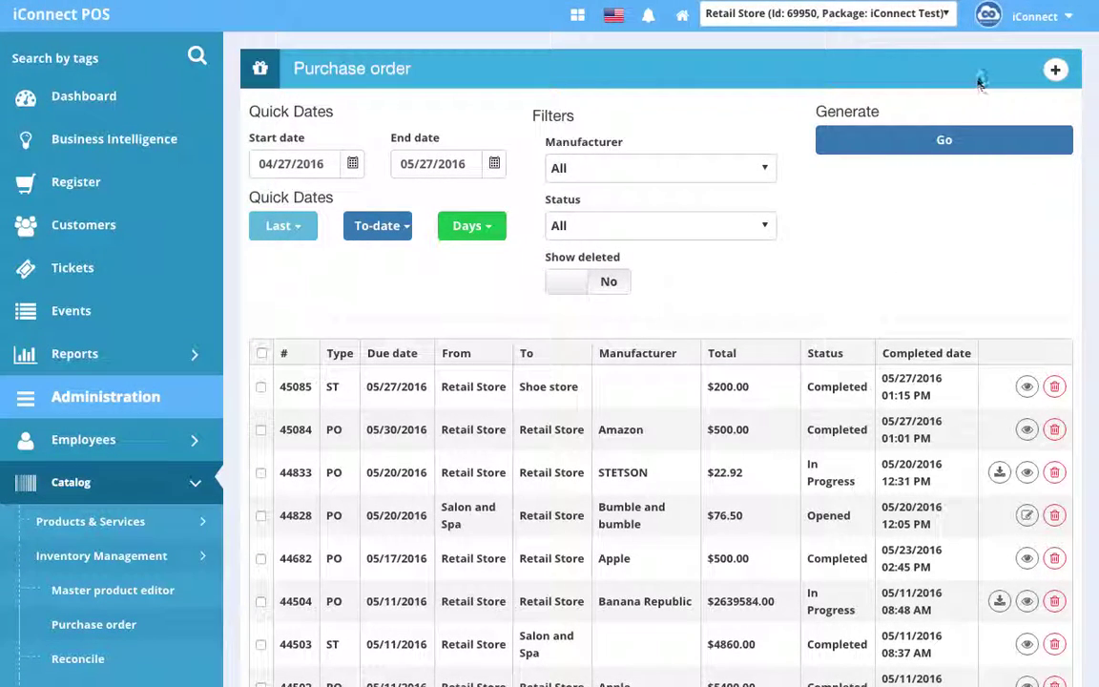
Step: Start a new purchase order with the due date 06/03/2016 and Amazon as the vendor
{"action": "left_click", "coordinate": [1054, 72]}
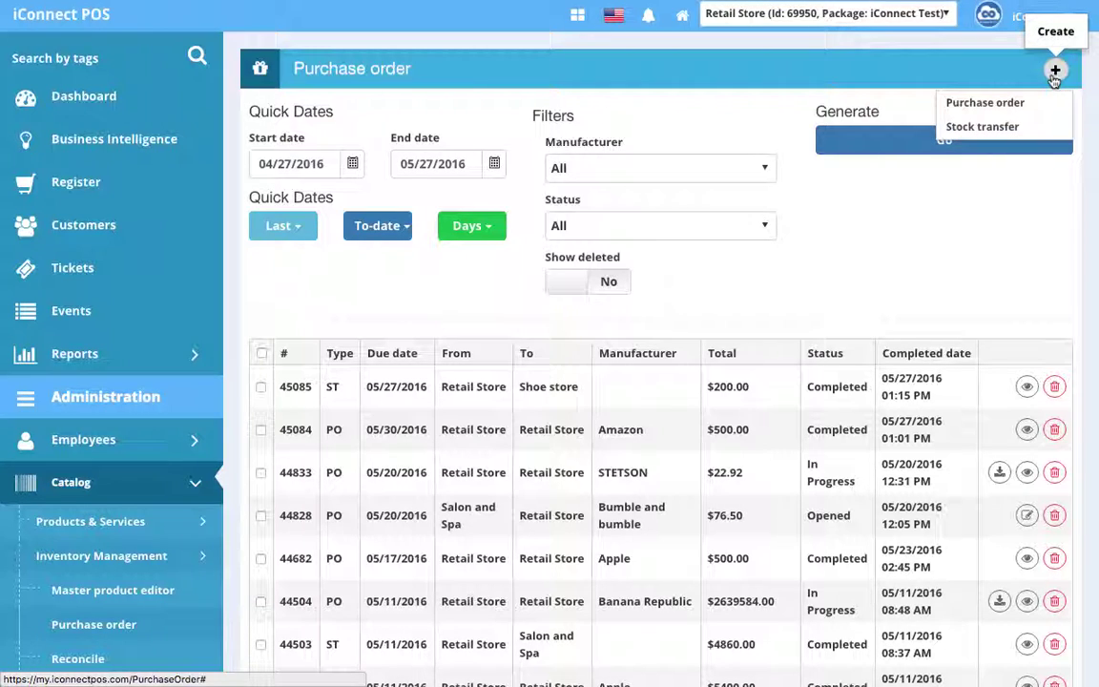
{"action": "left_click", "coordinate": [1028, 103]}
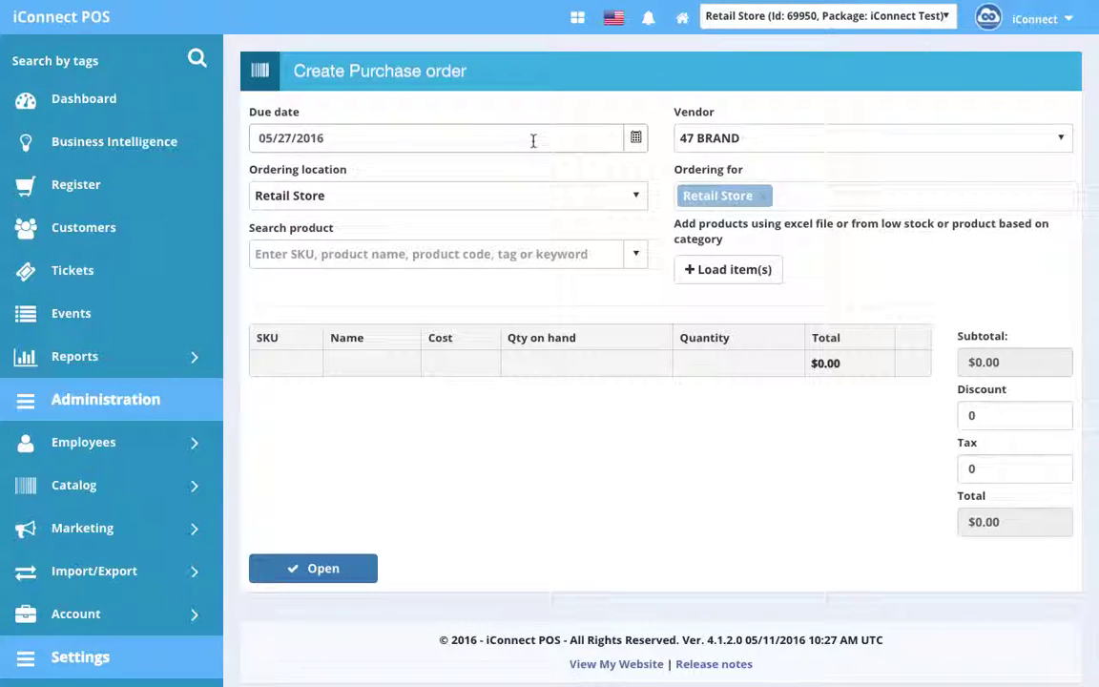
{"action": "left_click", "coordinate": [637, 140]}
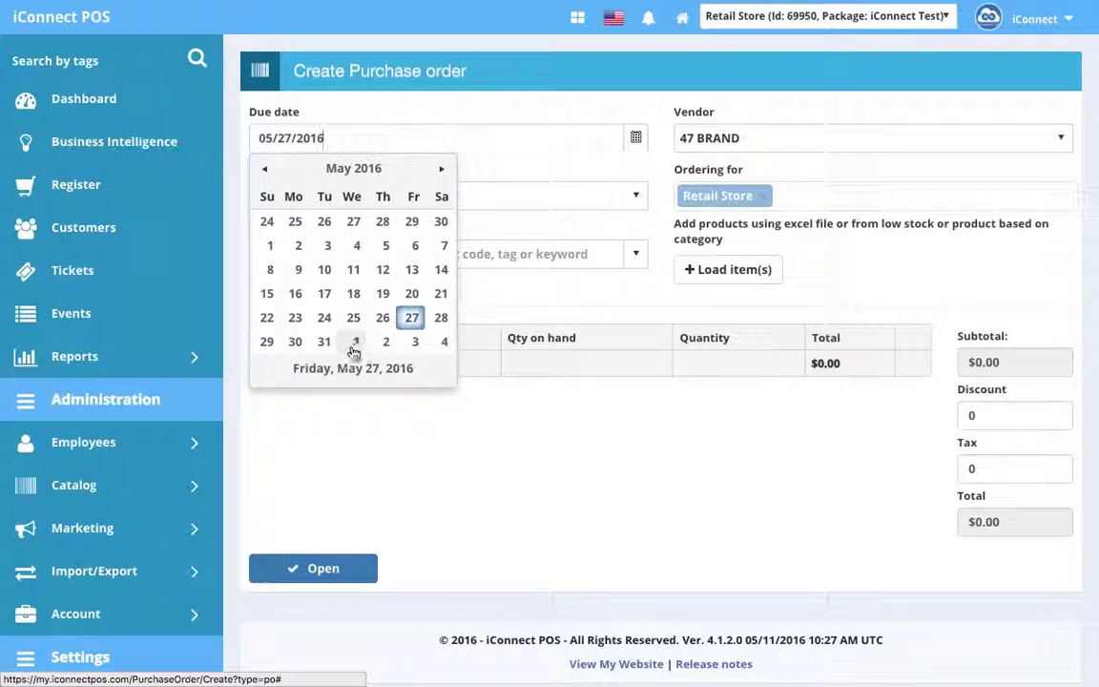
{"action": "left_click", "coordinate": [416, 345]}
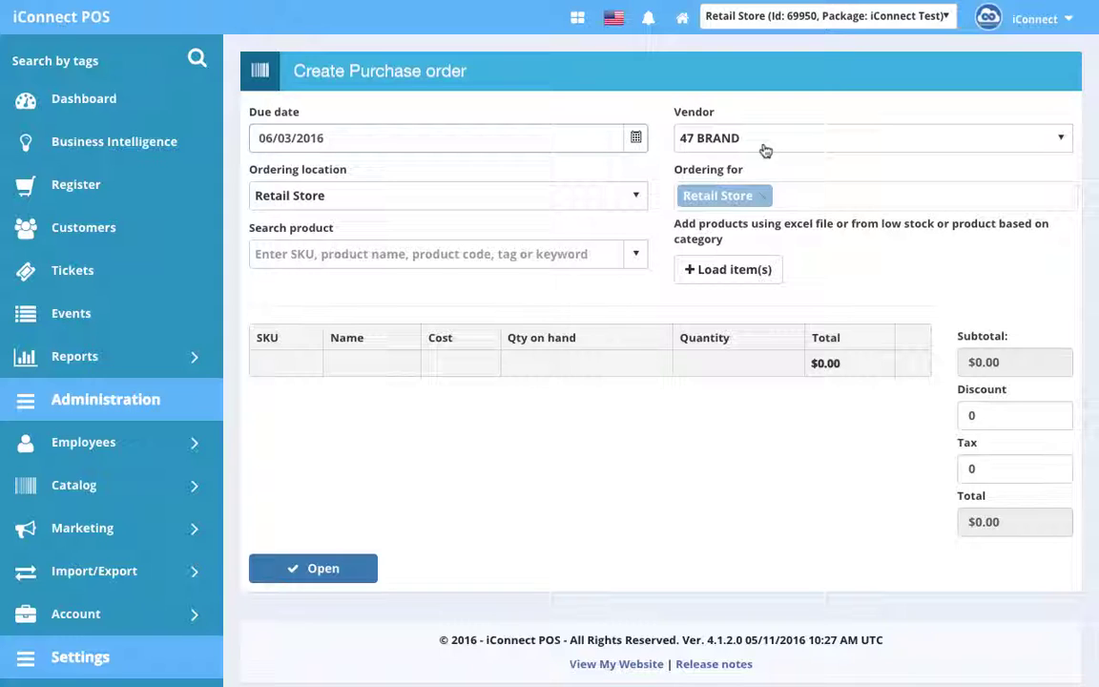
{"action": "left_click", "coordinate": [798, 144]}
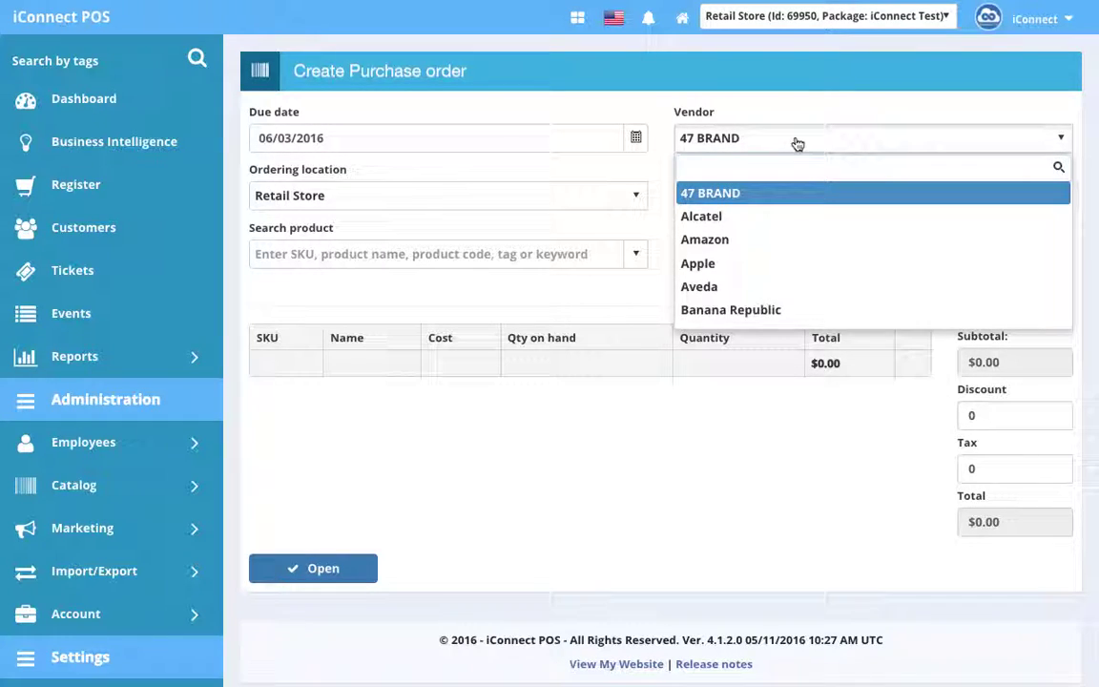
{"action": "left_click", "coordinate": [765, 239]}
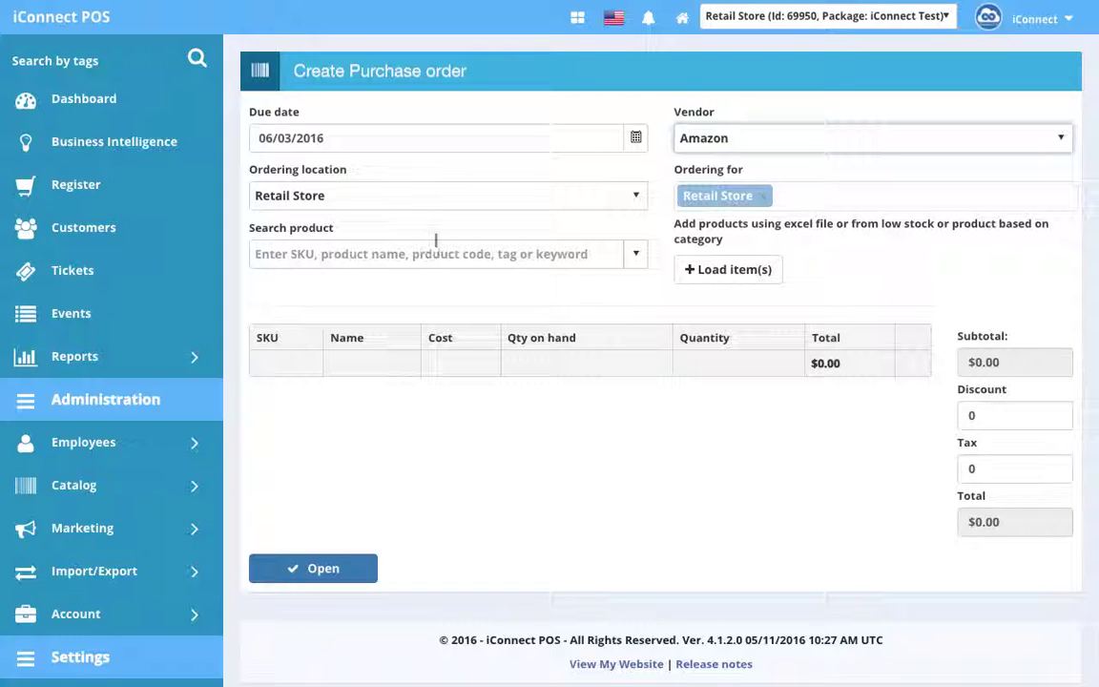
Step: Examine the stores available under Ordering for and the options for loading items into the order
{"action": "left_click", "coordinate": [750, 269]}
{"action": "left_click", "coordinate": [903, 196]}
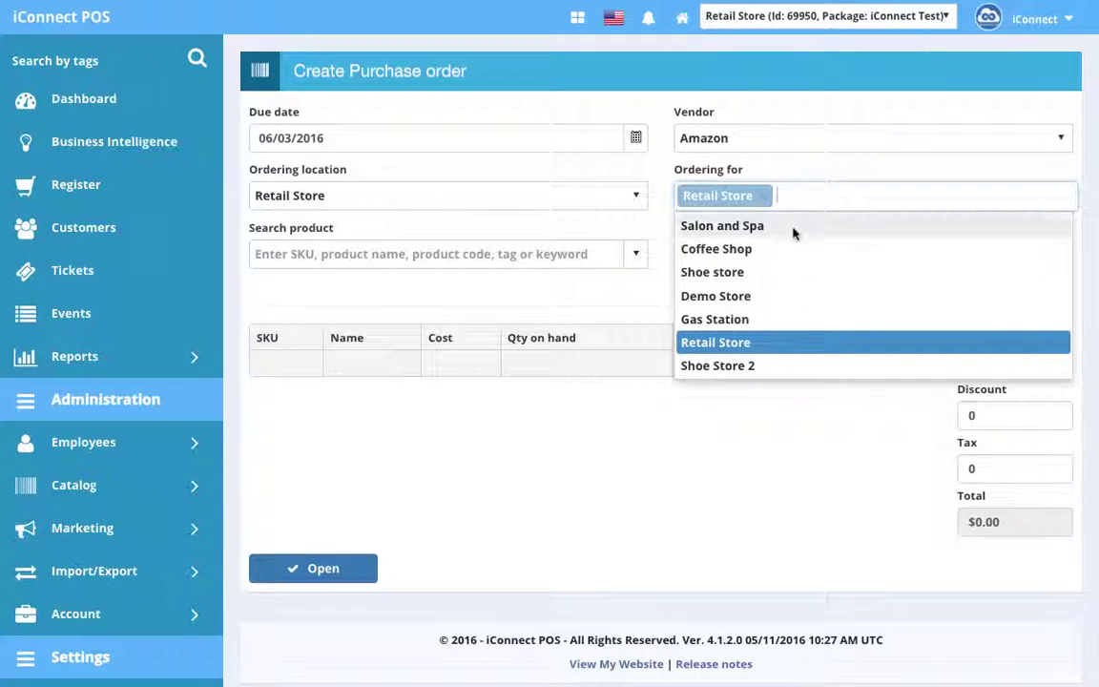
{"action": "left_click", "coordinate": [653, 222]}
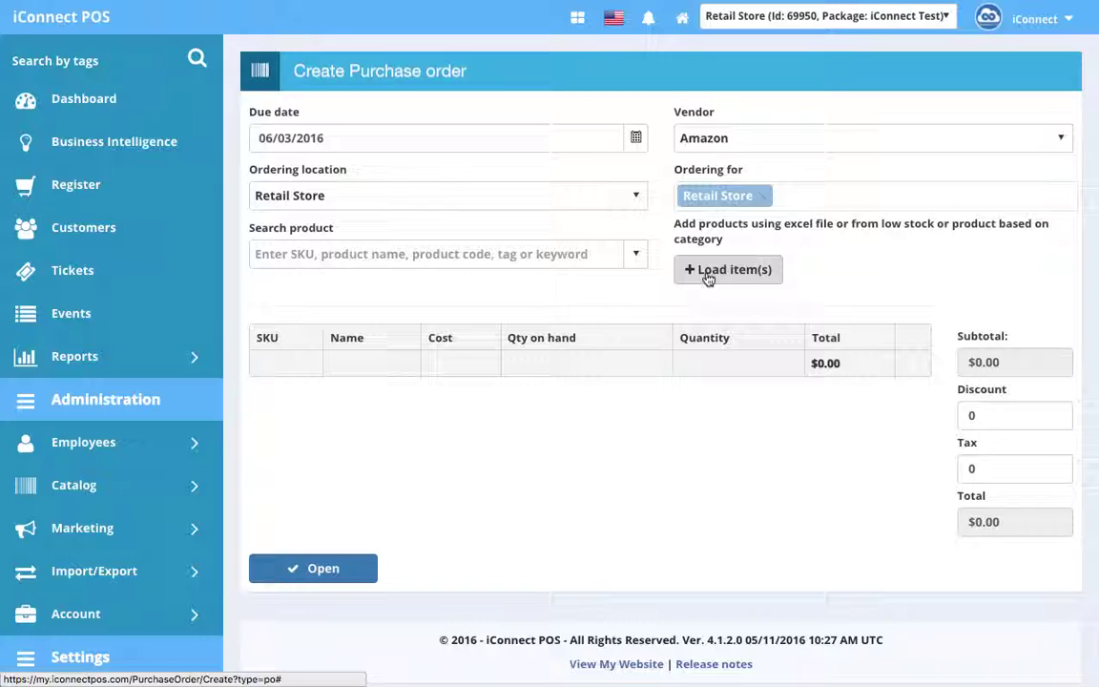
{"action": "left_click", "coordinate": [708, 272]}
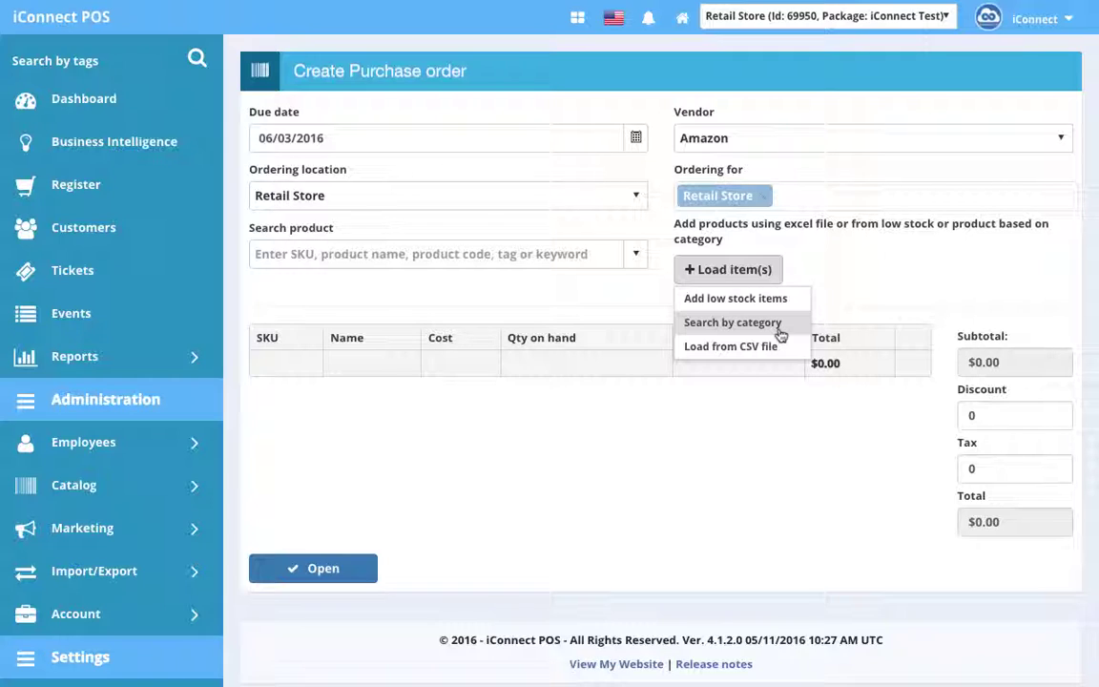
{"action": "left_click", "coordinate": [809, 421]}
{"action": "left_click", "coordinate": [418, 253]}
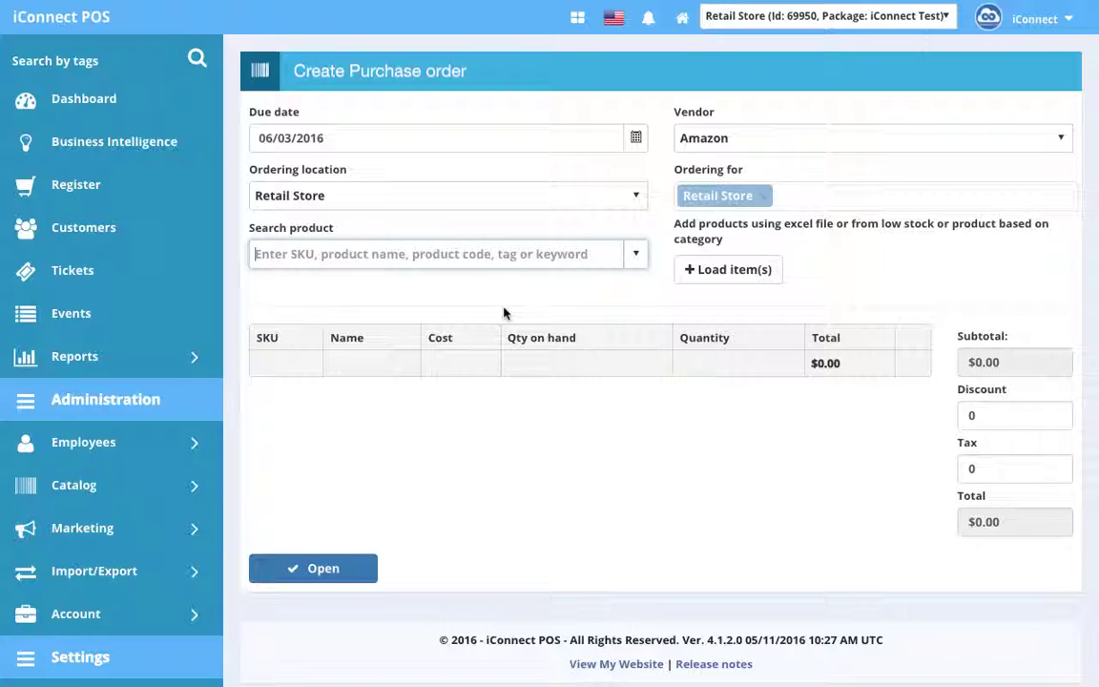
{"action": "type", "text": "11223"}
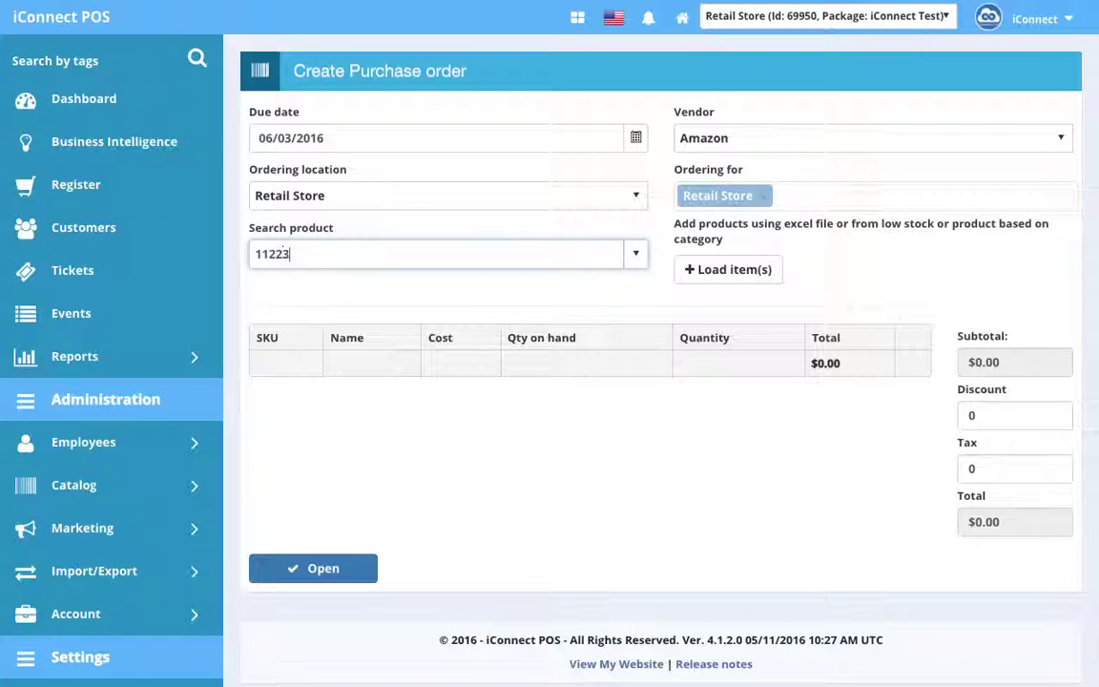
{"action": "type", "text": "3445566778"}
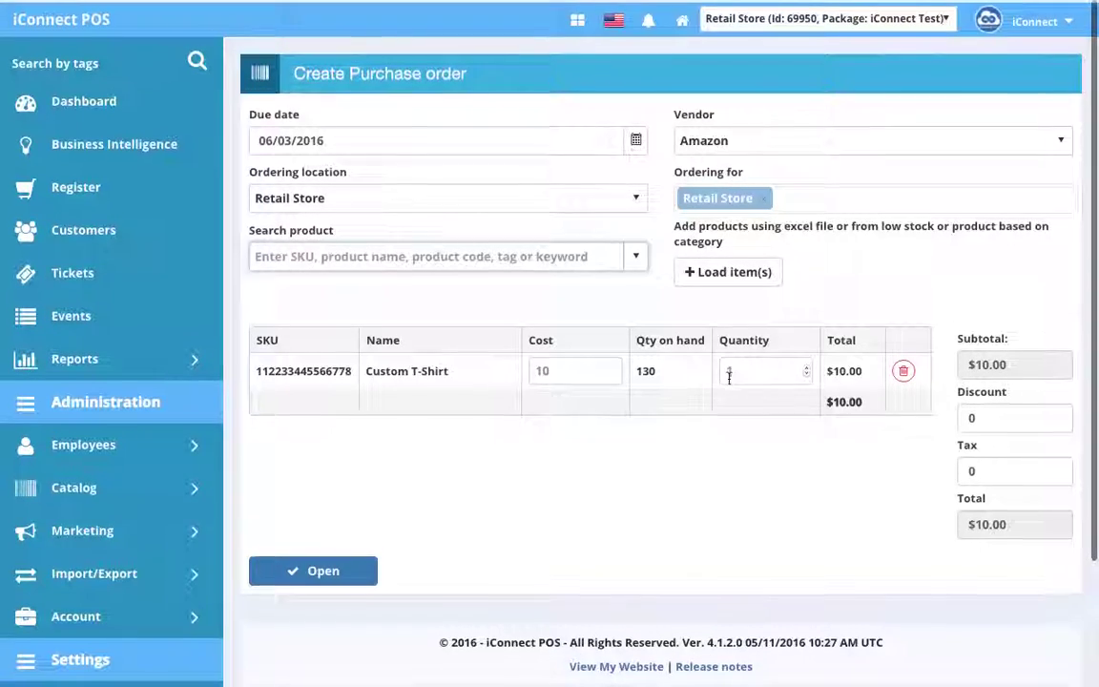
Step: Set the Custom T-Shirt quantity to 50 and save the purchase order as opened
{"action": "left_click", "coordinate": [764, 375]}
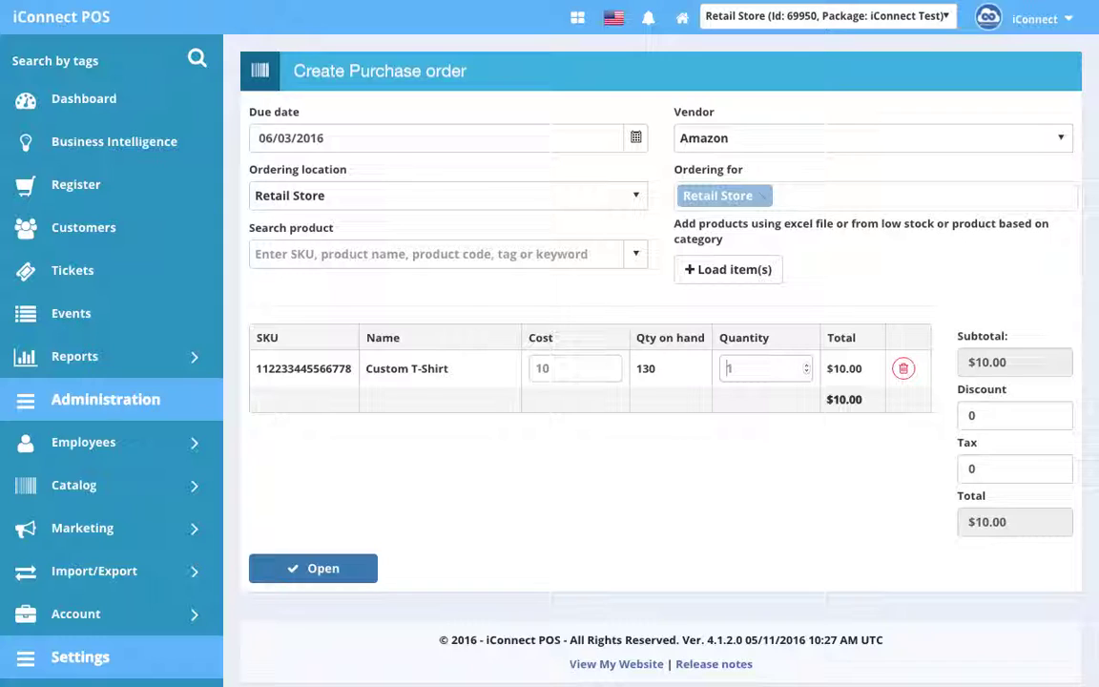
{"action": "key", "text": "BackSpace"}
{"action": "type", "text": "50"}
{"action": "left_click", "coordinate": [797, 491]}
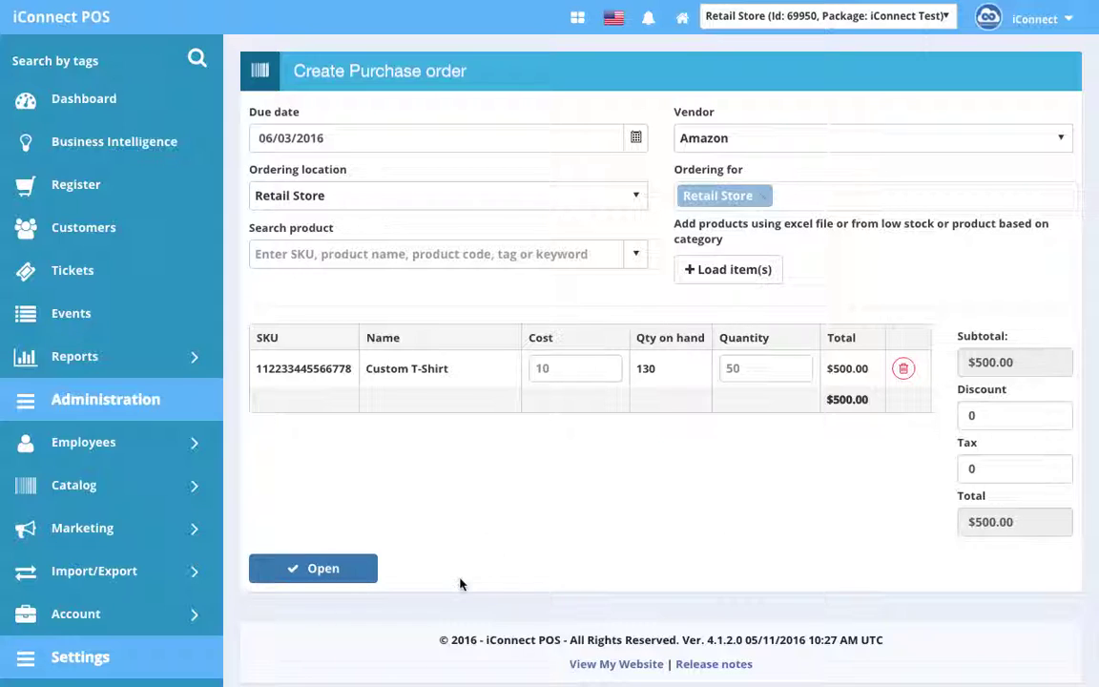
{"action": "left_click", "coordinate": [331, 569]}
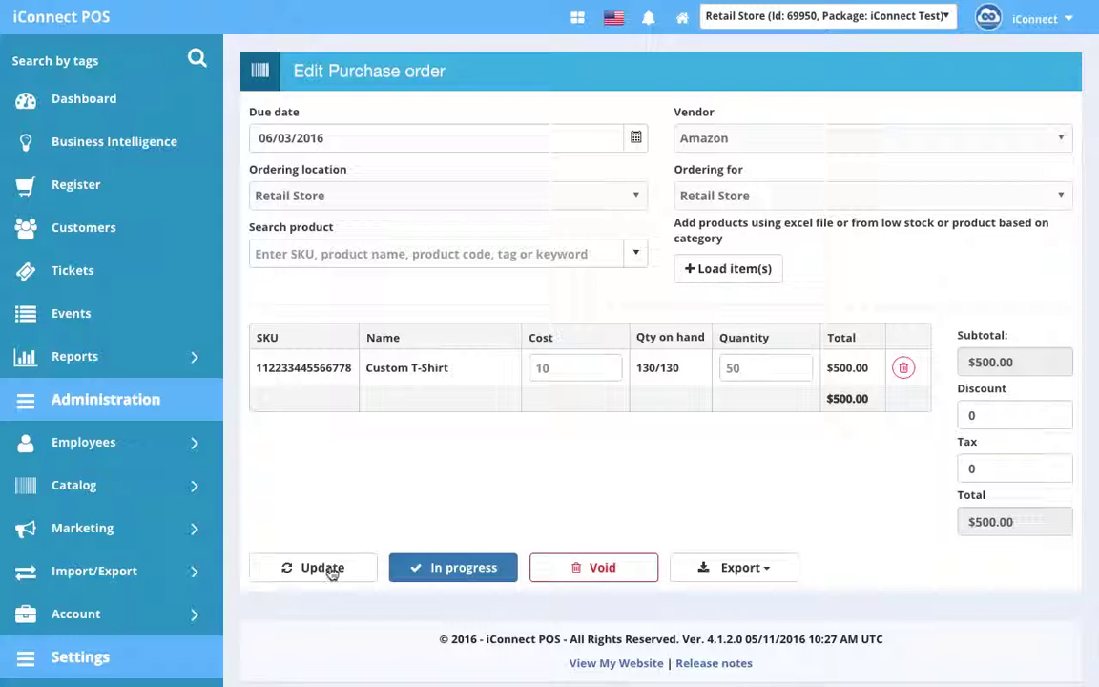
Step: Return to the purchase order list and open the new Amazon order due 06/03/2016 for editing
{"action": "scroll", "coordinate": [370, 492], "scroll_direction": "down", "scroll_amount": 1}
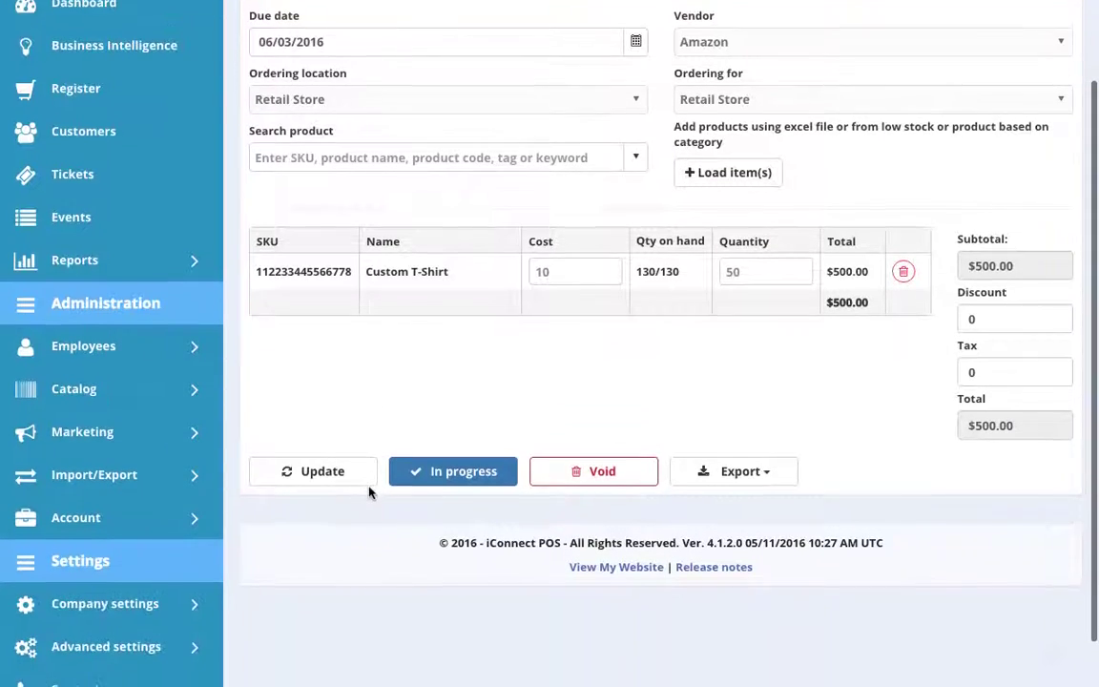
{"action": "scroll", "coordinate": [424, 379], "scroll_direction": "up", "scroll_amount": 1}
{"action": "left_click", "coordinate": [184, 434]}
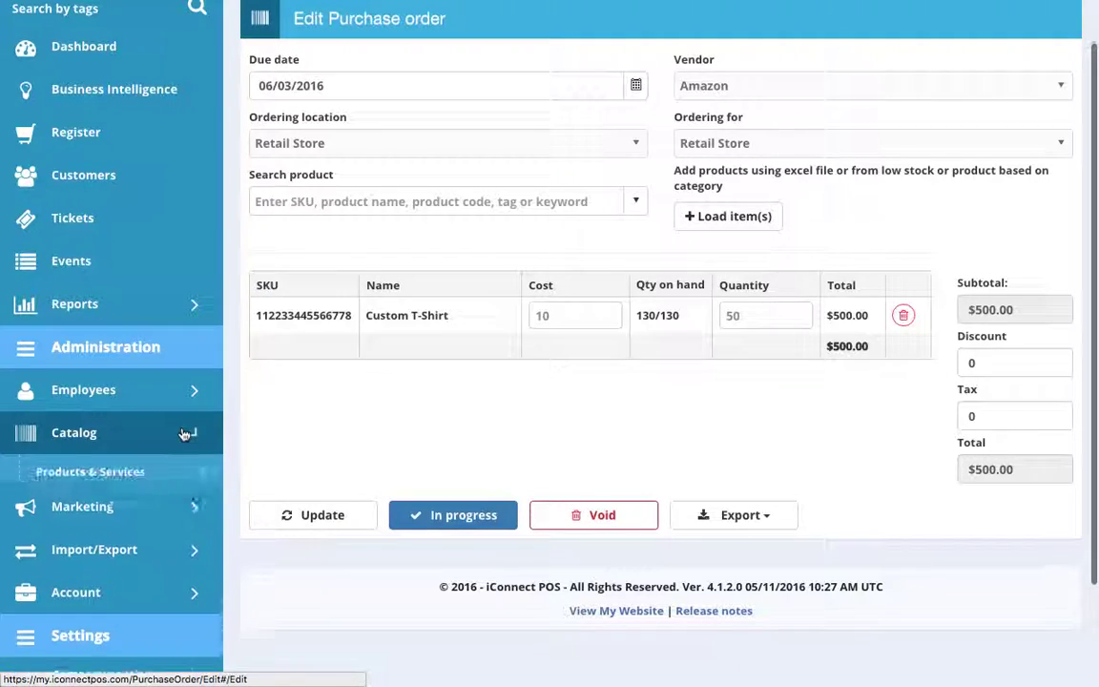
{"action": "left_click", "coordinate": [151, 508]}
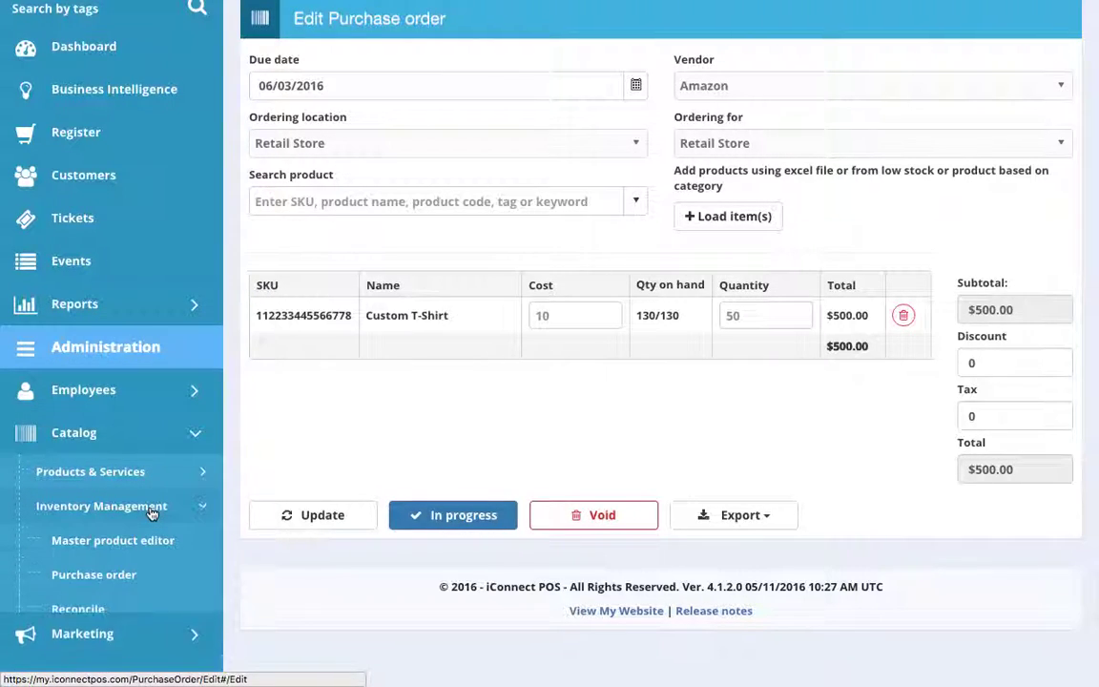
{"action": "left_click", "coordinate": [143, 580]}
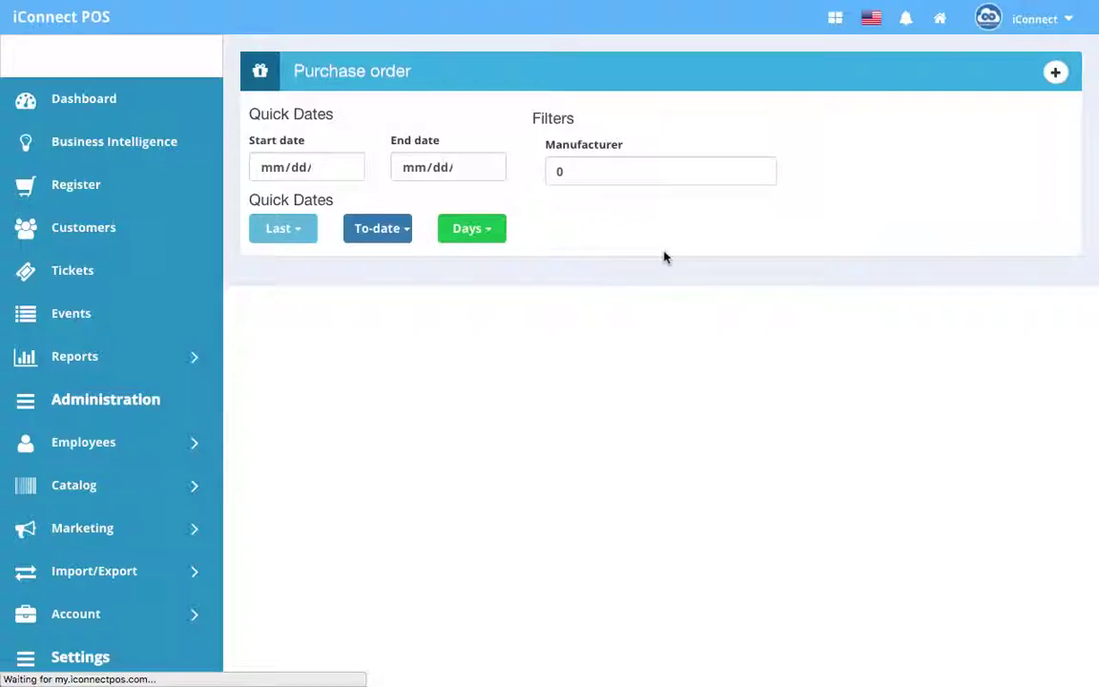
{"action": "scroll", "coordinate": [664, 256], "scroll_direction": "down", "scroll_amount": 1}
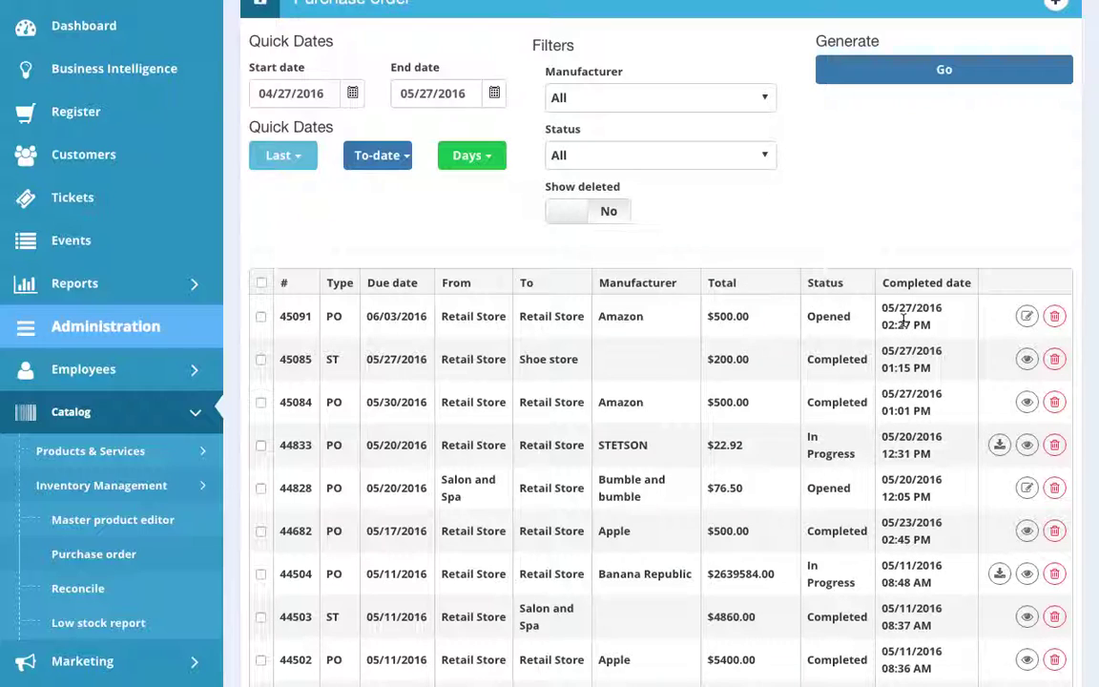
{"action": "left_click", "coordinate": [1027, 316]}
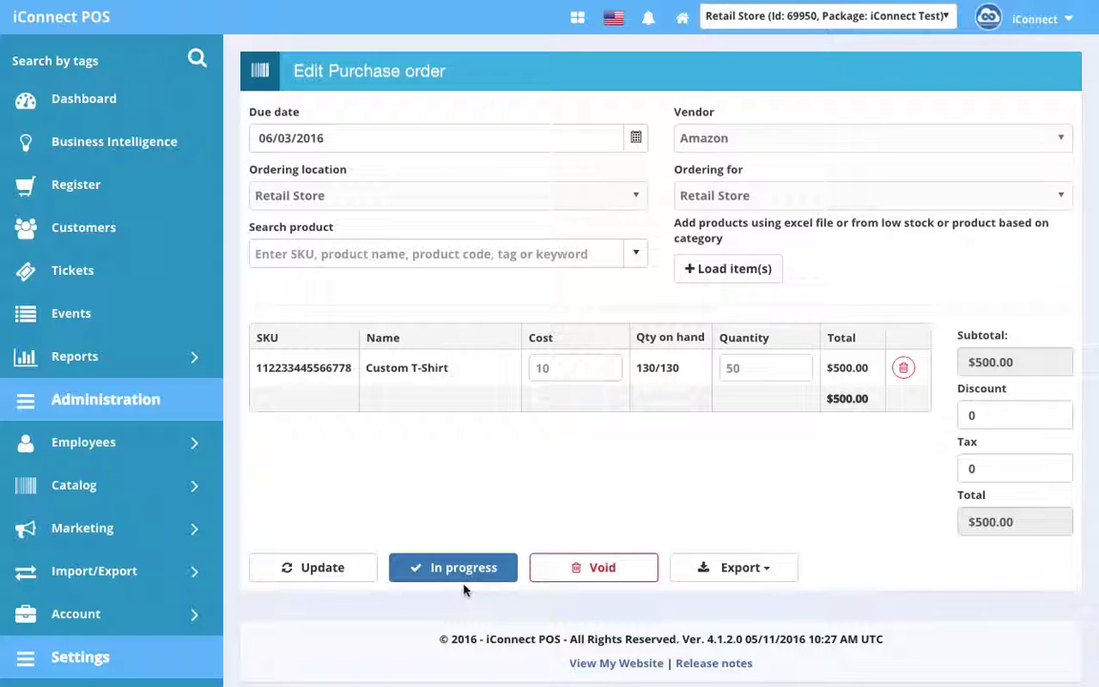
Step: Examine the export and barcode label options available for the opened Amazon purchase order
{"action": "left_click", "coordinate": [775, 575]}
{"action": "scroll", "coordinate": [774, 572], "scroll_direction": "down", "scroll_amount": 2}
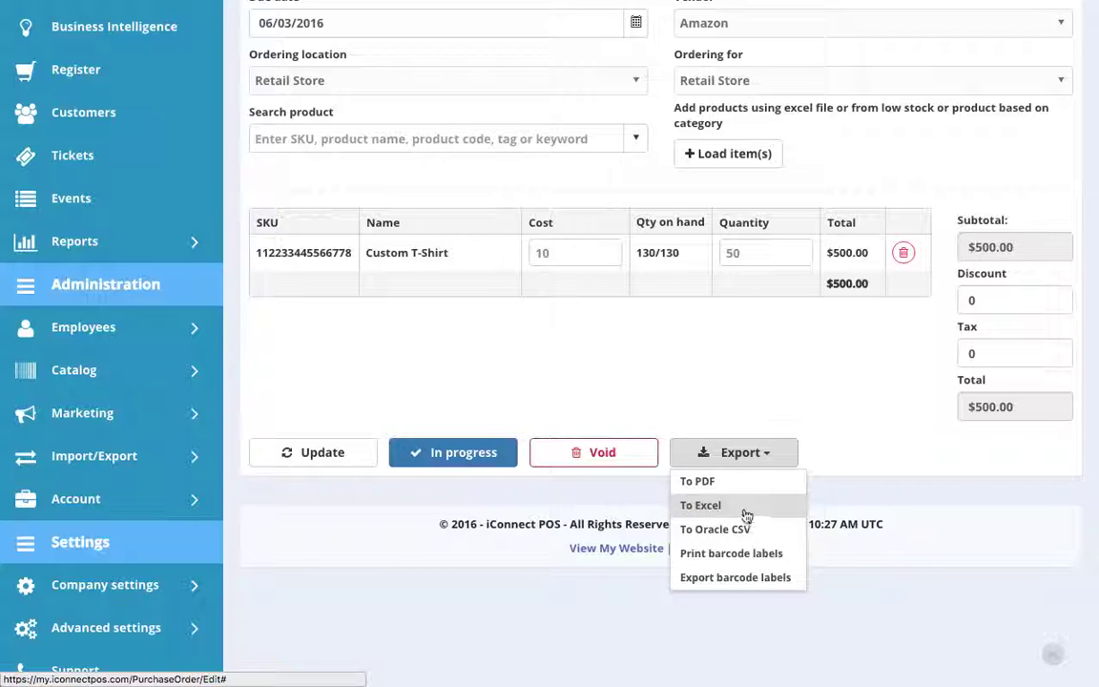
{"action": "left_click", "coordinate": [784, 393]}
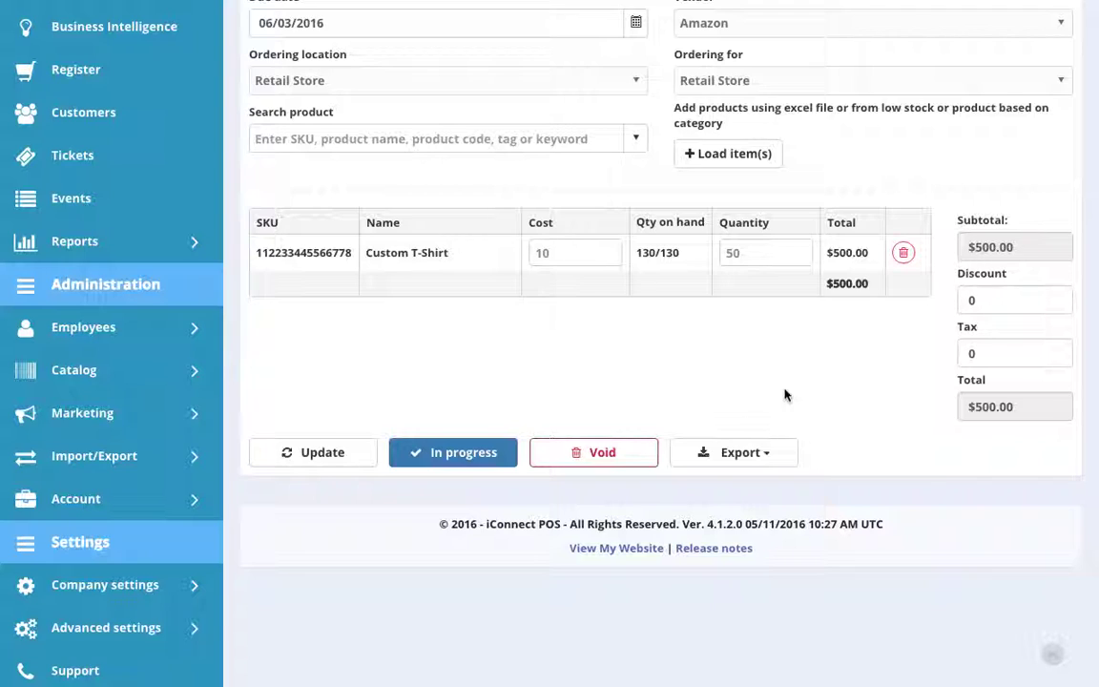
Step: Move the Amazon purchase order to In progress and review its locked details and remaining actions
{"action": "left_click", "coordinate": [442, 453]}
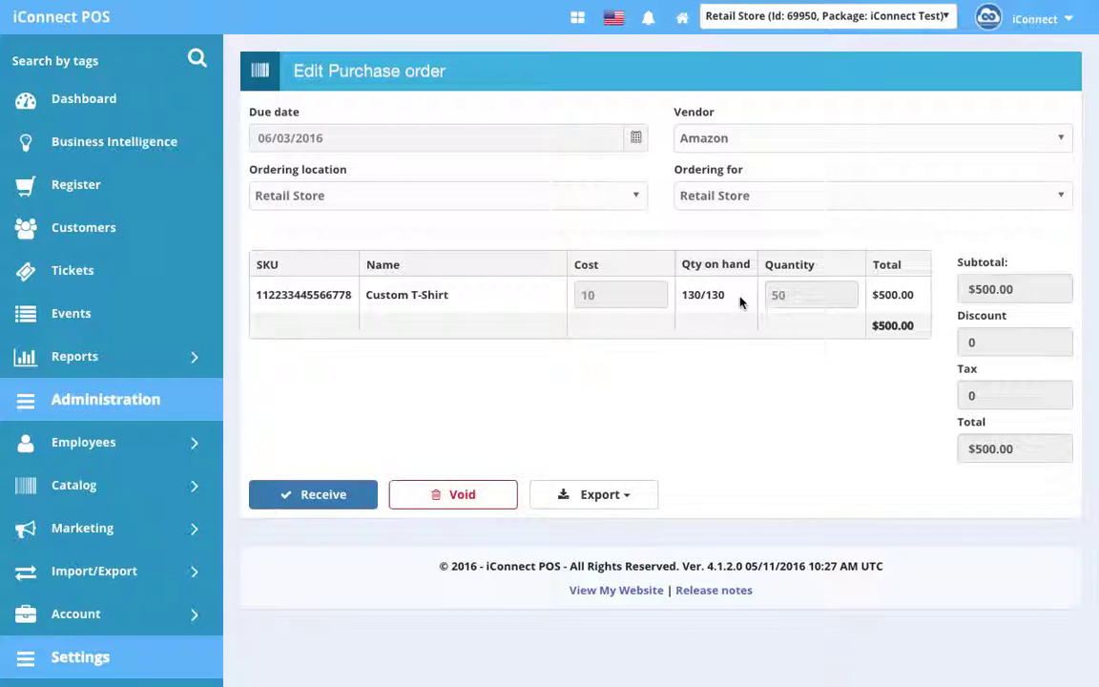
{"action": "scroll", "coordinate": [720, 383], "scroll_direction": "down", "scroll_amount": 1}
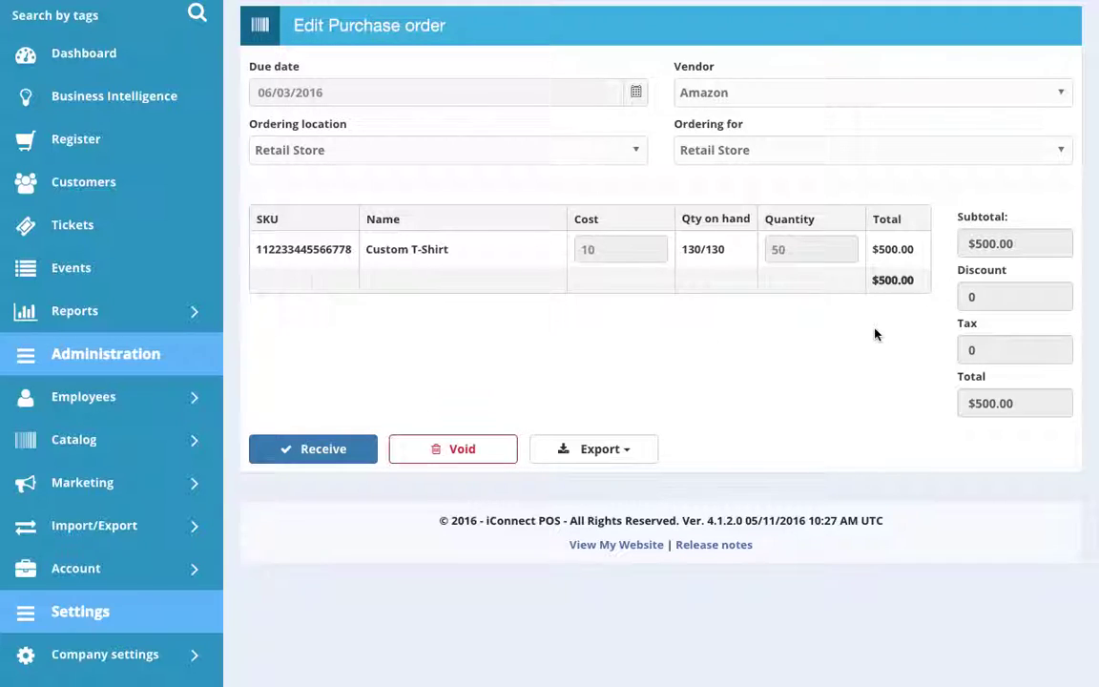
{"action": "scroll", "coordinate": [775, 353], "scroll_direction": "up", "scroll_amount": 1}
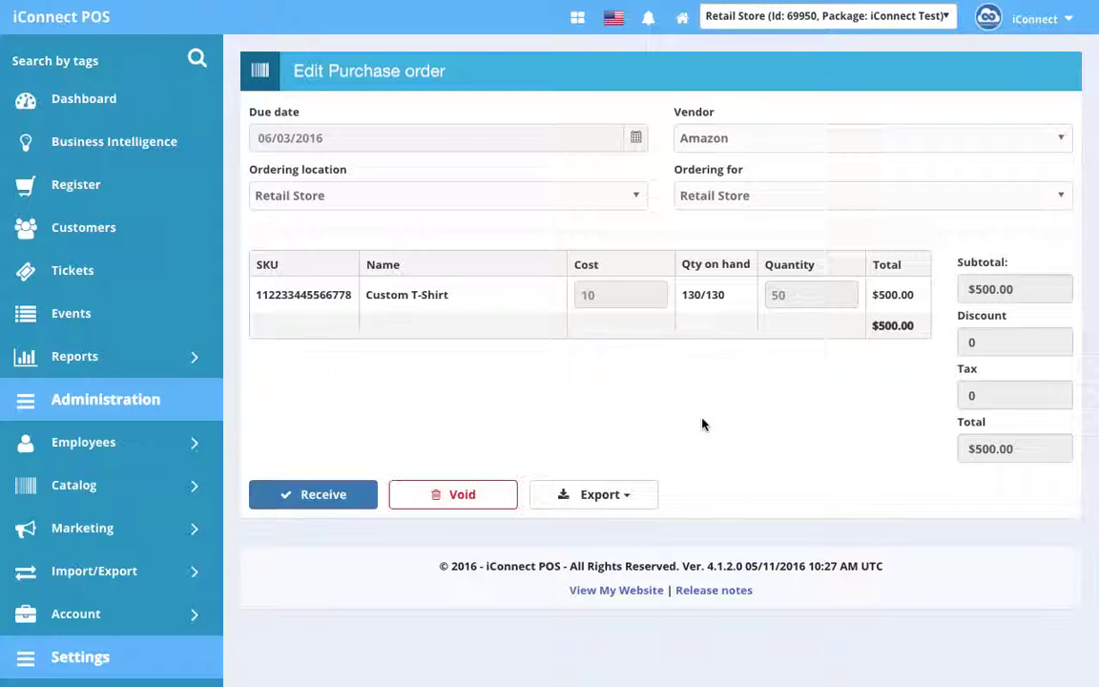
{"action": "scroll", "coordinate": [572, 381], "scroll_direction": "down", "scroll_amount": 3}
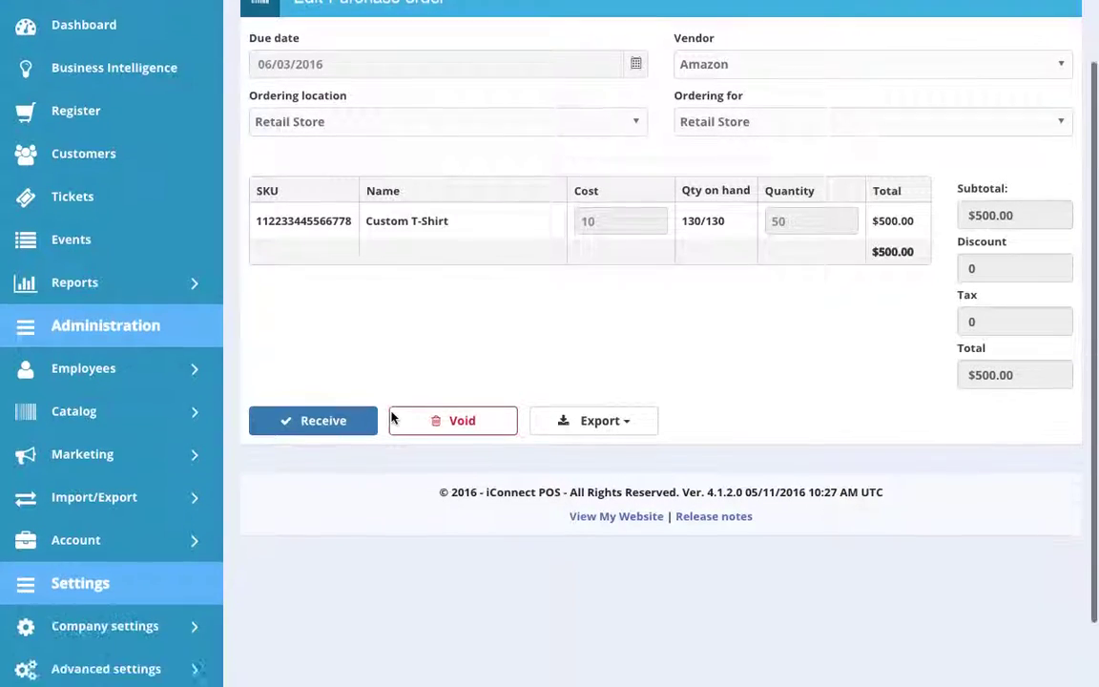
Step: Go back to the purchase order list and start receiving products for the Amazon order due 06/03/2016
{"action": "left_click", "coordinate": [145, 345]}
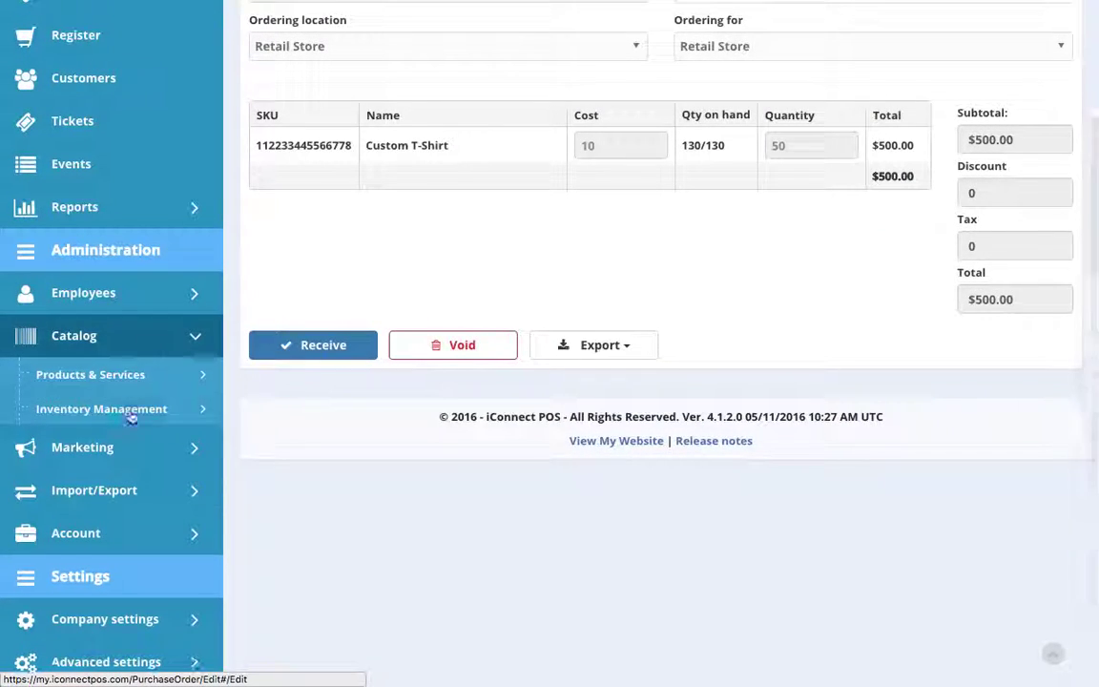
{"action": "left_click", "coordinate": [129, 426]}
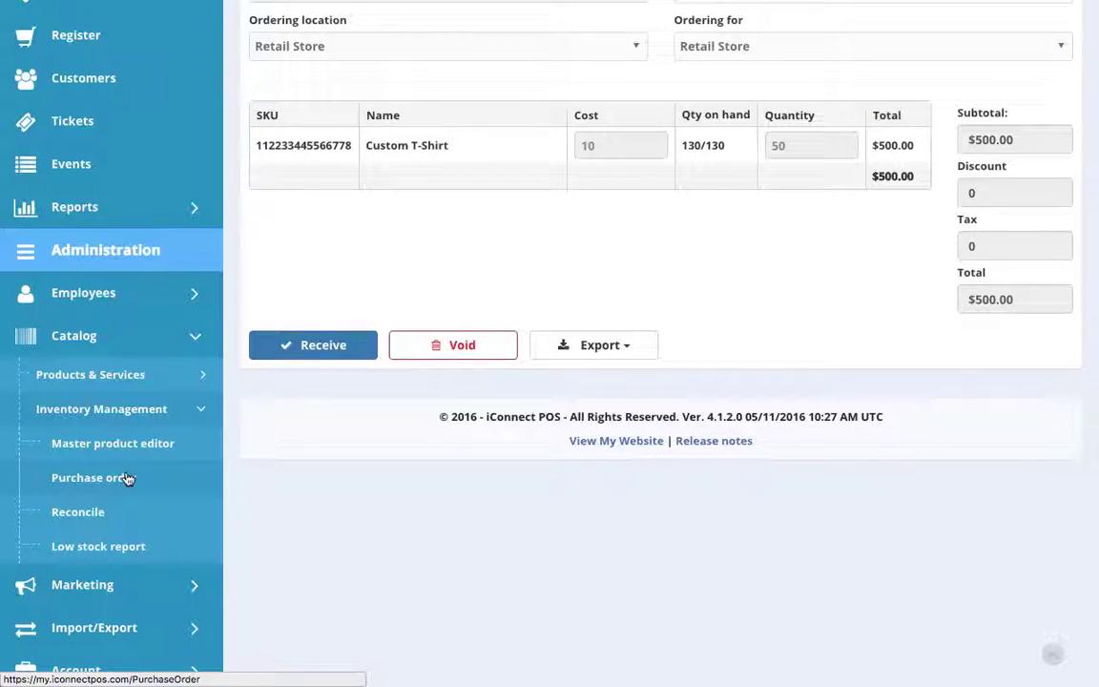
{"action": "left_click", "coordinate": [128, 477]}
{"action": "left_click", "coordinate": [696, 272]}
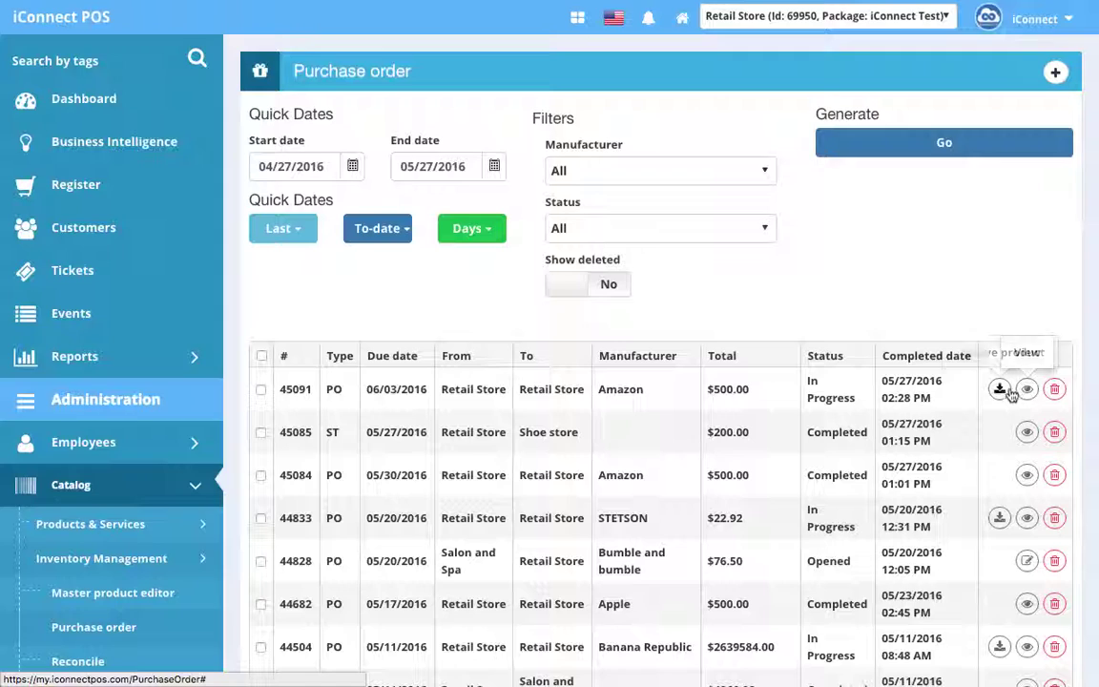
{"action": "left_click", "coordinate": [999, 390]}
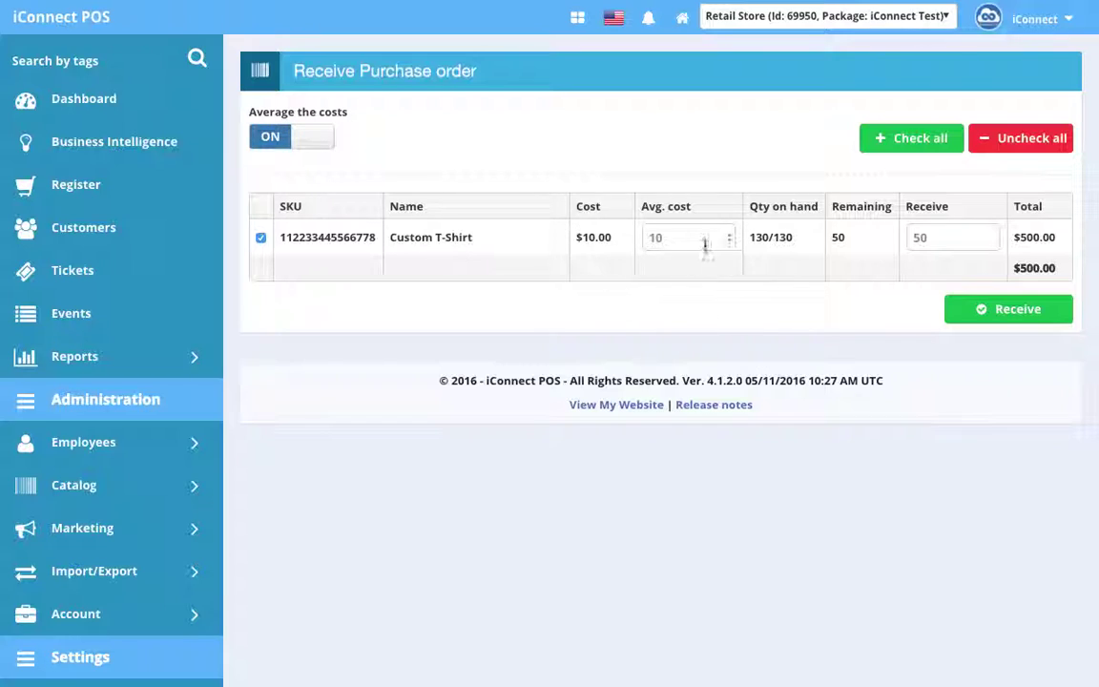
Step: Receive the full quantity of 50 Custom T-Shirts with the product line kept selected
{"action": "left_click", "coordinate": [993, 241]}
{"action": "left_click", "coordinate": [993, 242]}
{"action": "left_click", "coordinate": [993, 242]}
{"action": "left_click", "coordinate": [993, 236]}
{"action": "left_click", "coordinate": [993, 235]}
{"action": "left_click", "coordinate": [260, 238]}
{"action": "left_click", "coordinate": [260, 238]}
{"action": "left_click", "coordinate": [1023, 318]}
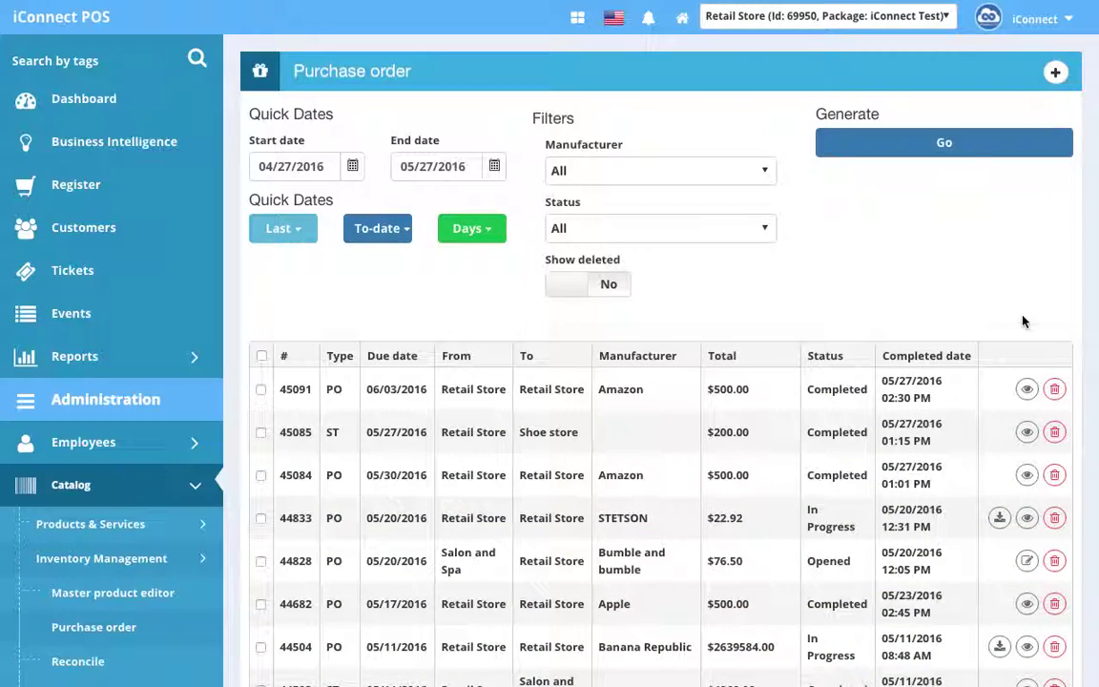
Step: View the completed Amazon purchase order and examine its quantity on hand, export options and receipt e-mail field
{"action": "scroll", "coordinate": [1023, 322], "scroll_direction": "down", "scroll_amount": 1}
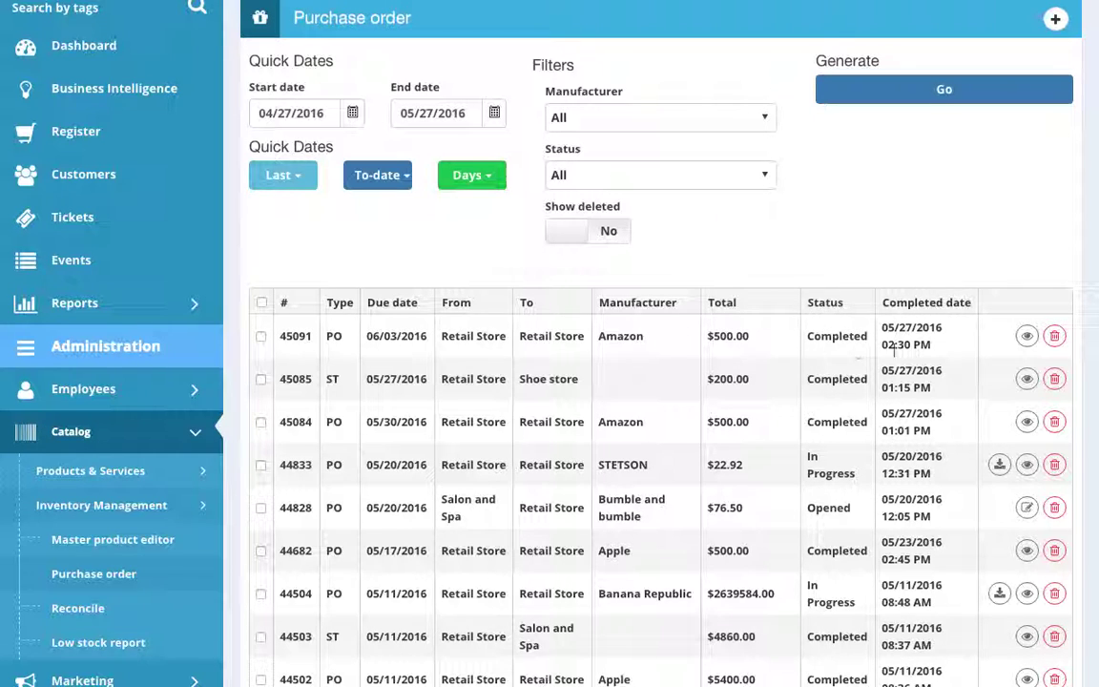
{"action": "left_click", "coordinate": [1026, 337]}
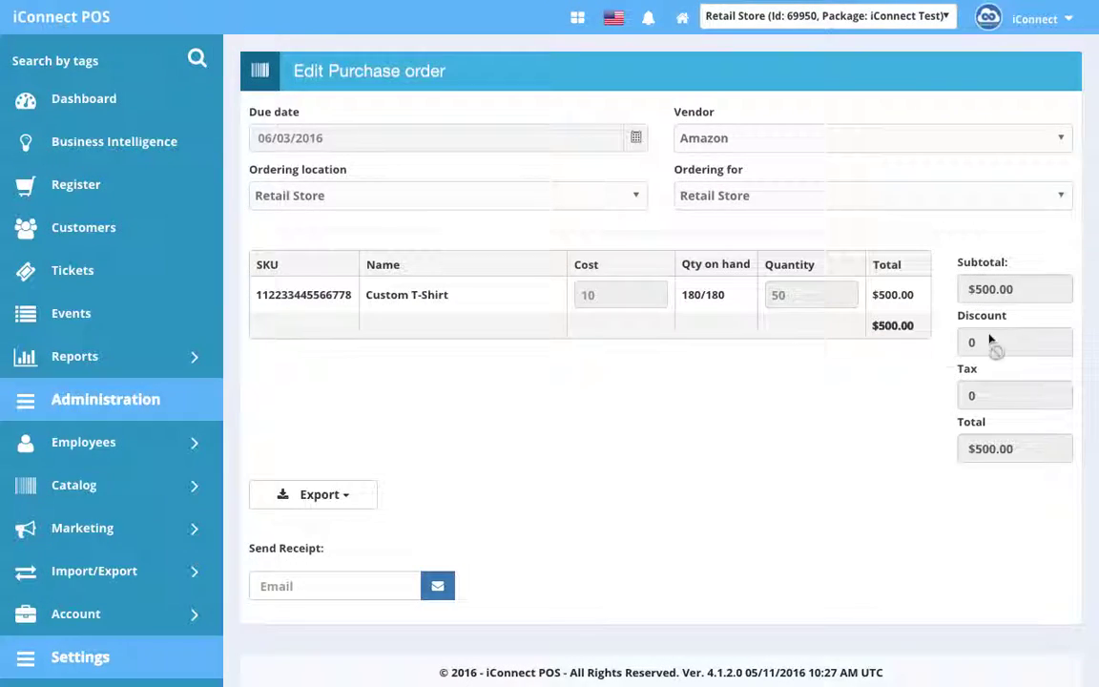
{"action": "scroll", "coordinate": [800, 380], "scroll_direction": "down", "scroll_amount": 1}
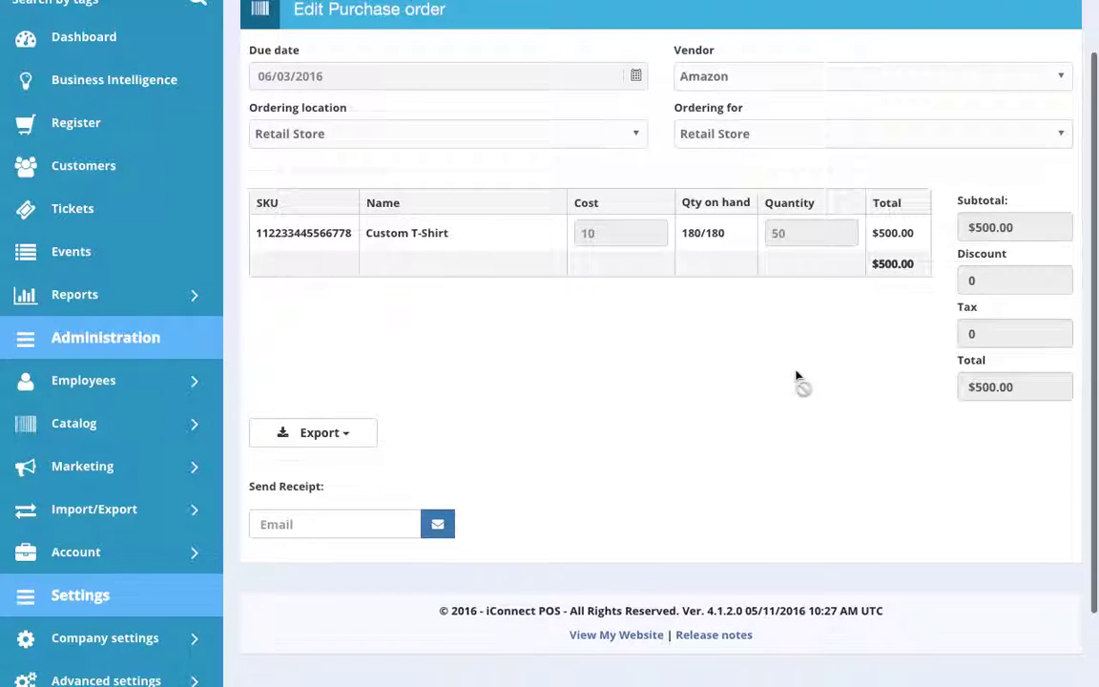
{"action": "left_click", "coordinate": [343, 434]}
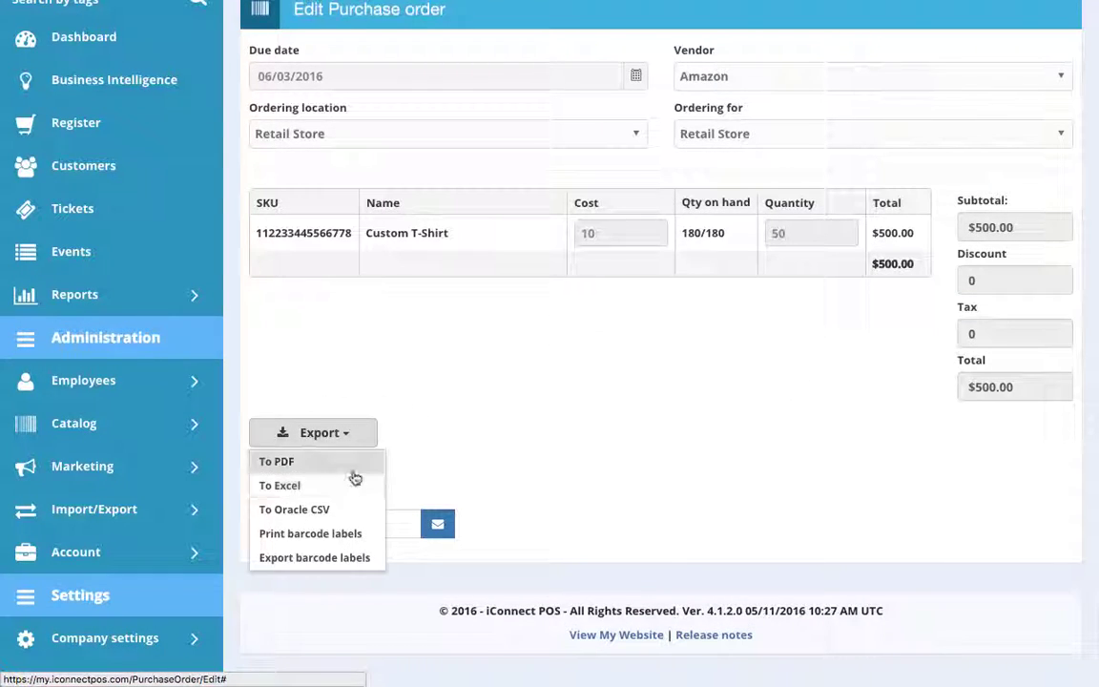
{"action": "left_click", "coordinate": [437, 438]}
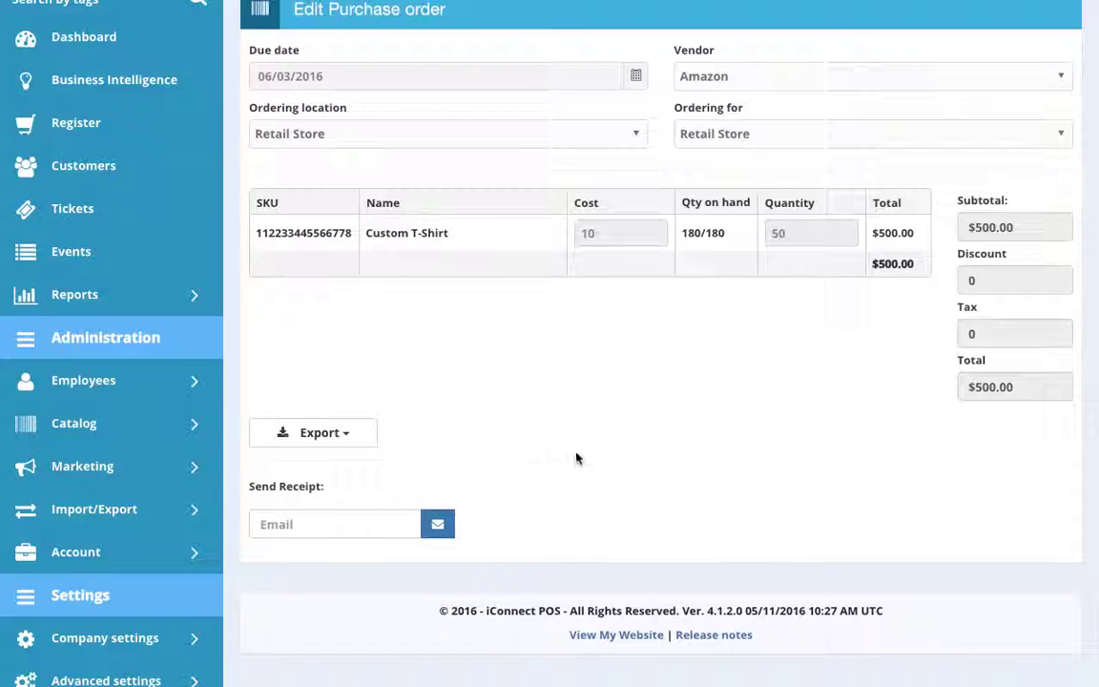
{"action": "scroll", "coordinate": [576, 456], "scroll_direction": "down", "scroll_amount": 2}
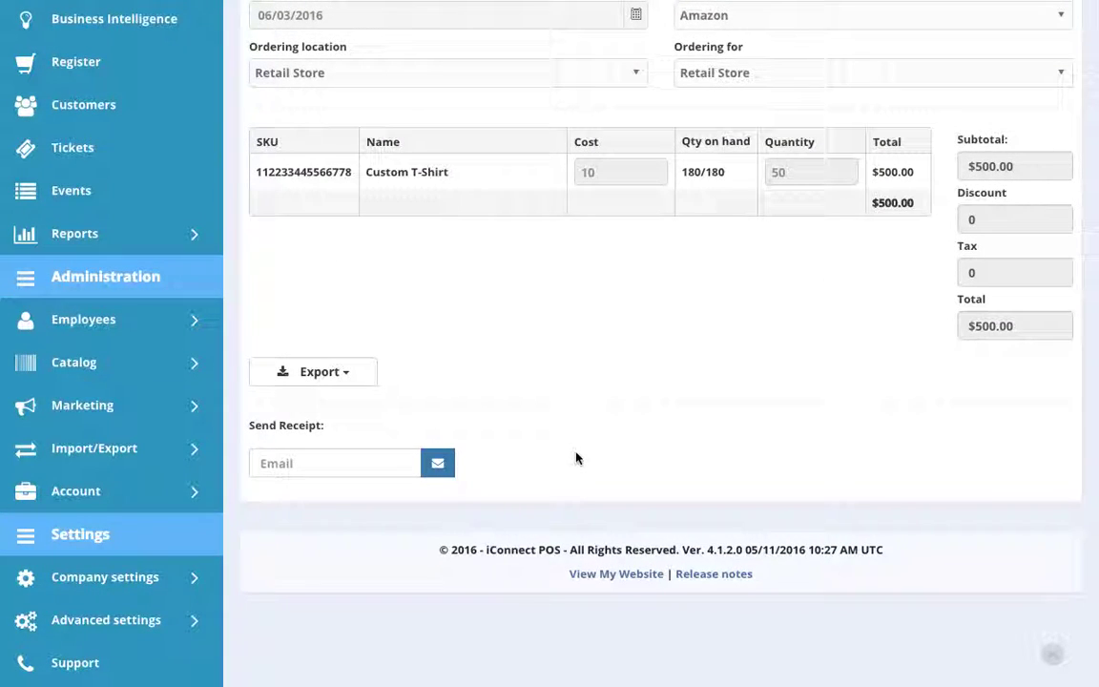